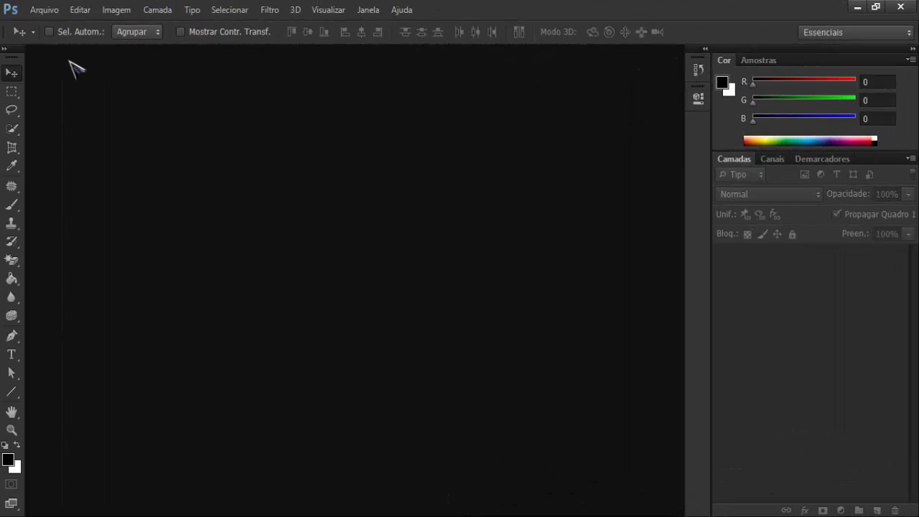
# - Create a new white 1280×720 px, 72 ppi document named 'Efeito Tecido'
pyautogui.click(48, 10)
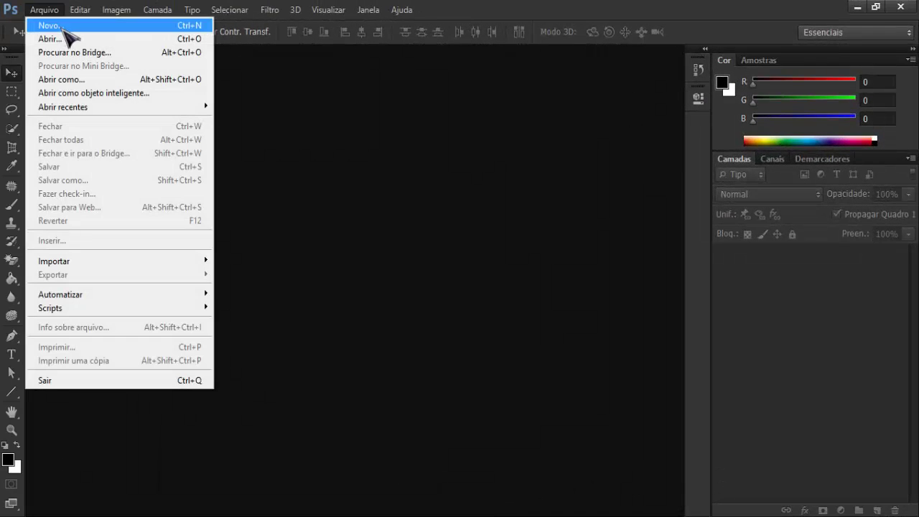
pyautogui.click(63, 24)
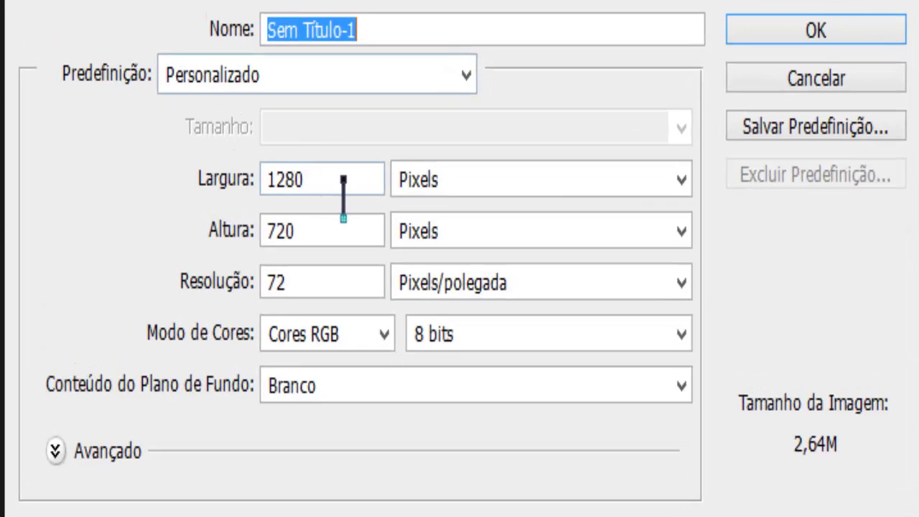
pyautogui.doubleClick(341, 190)
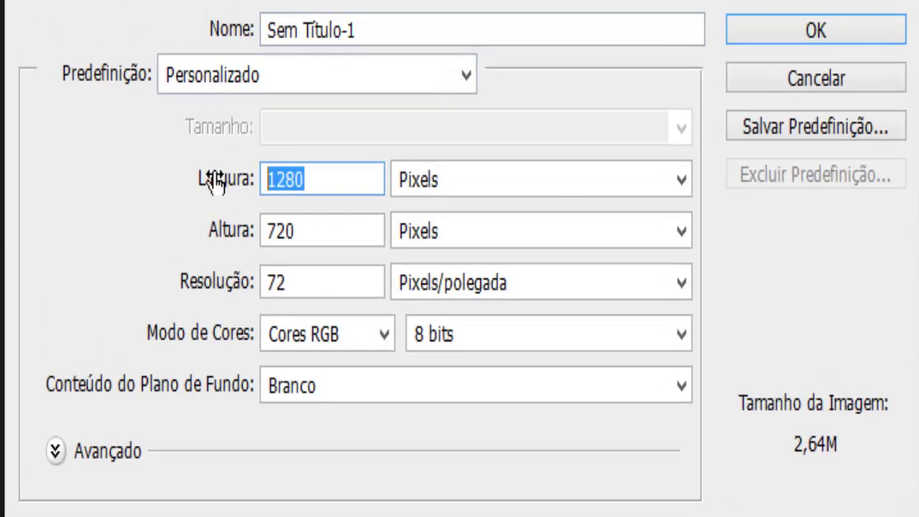
pyautogui.press('Tab')
pyautogui.press('Tab')
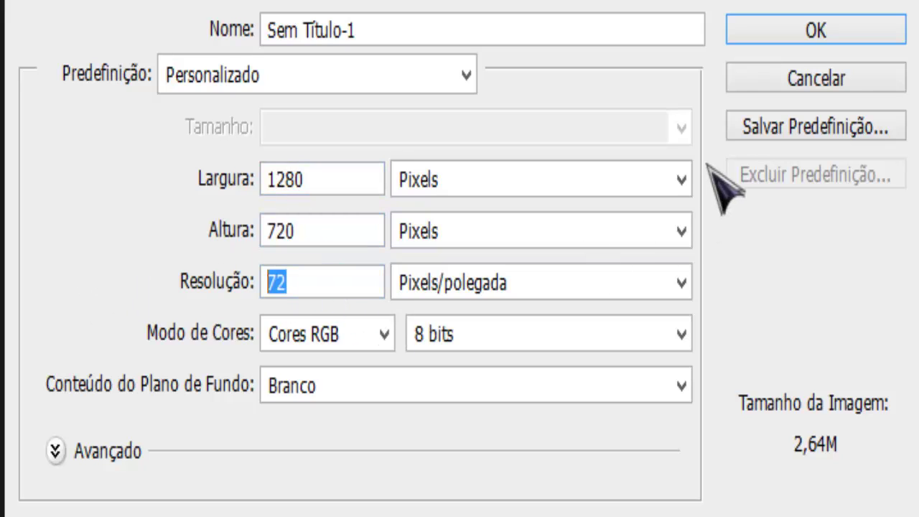
pyautogui.moveTo(359, 30); pyautogui.dragTo(265, 30)
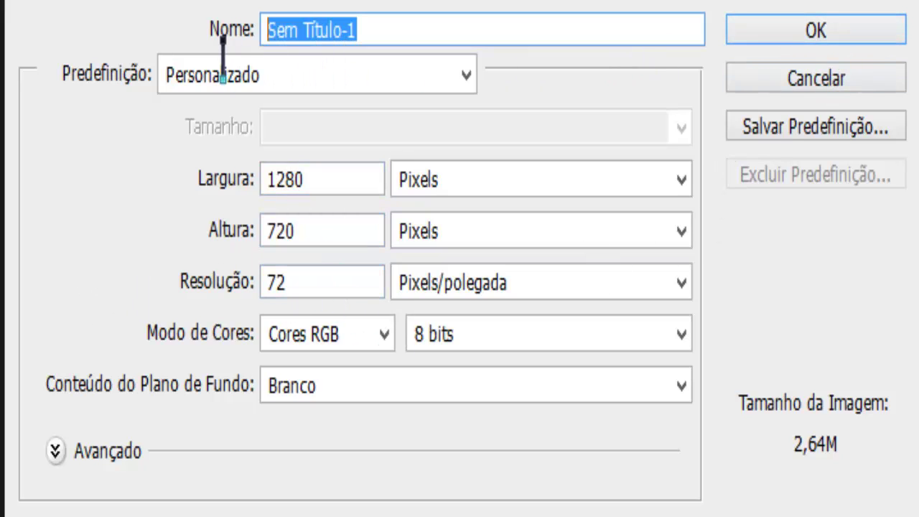
pyautogui.write('Efeito Tecido')
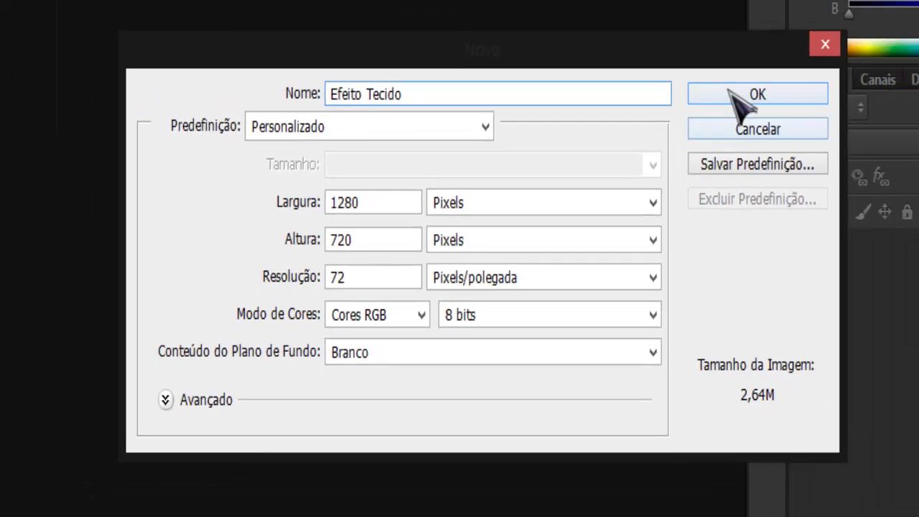
pyautogui.click(783, 30)
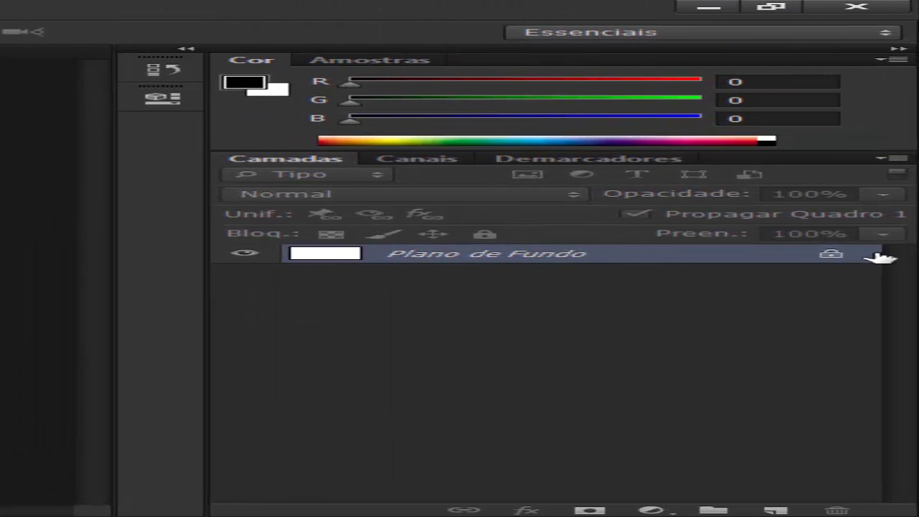
# - Unlock the background into the normal layer Camada 0
pyautogui.moveTo(815, 253)
pyautogui.mouseDown()
pyautogui.moveTo(785, 457)
pyautogui.moveTo(821, 509)
pyautogui.mouseUp()
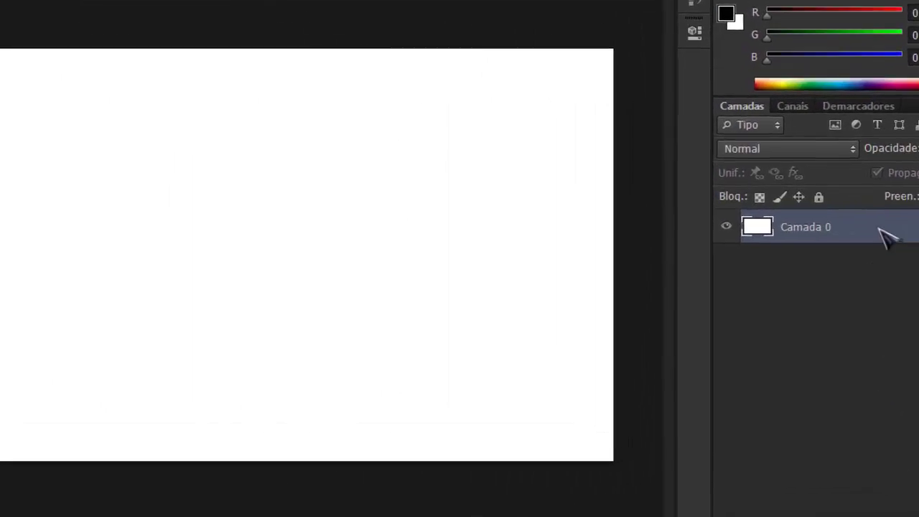
pyautogui.doubleClick(841, 262)
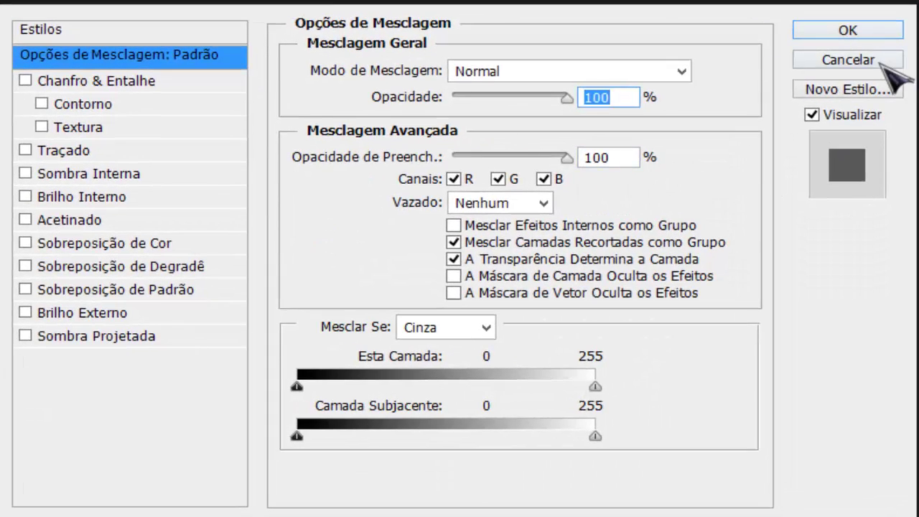
pyautogui.click(879, 61)
pyautogui.rightClick(820, 184)
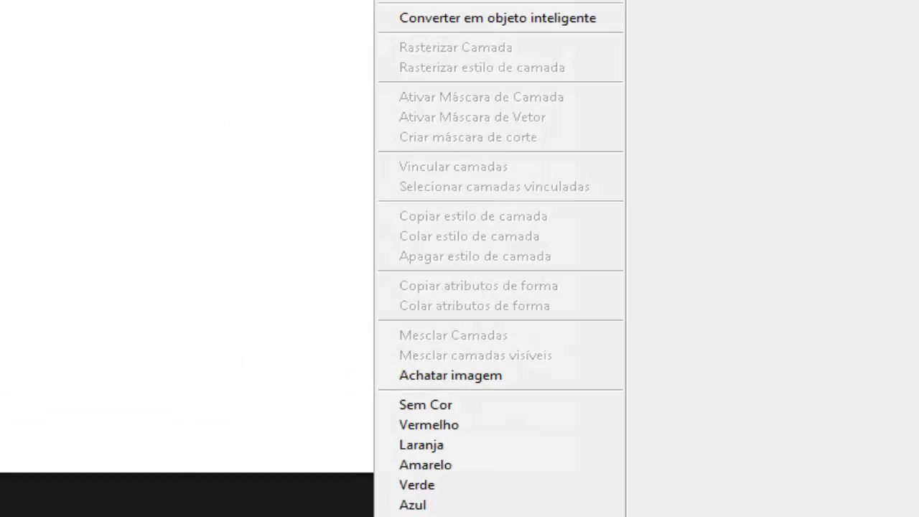
pyautogui.press('Escape')
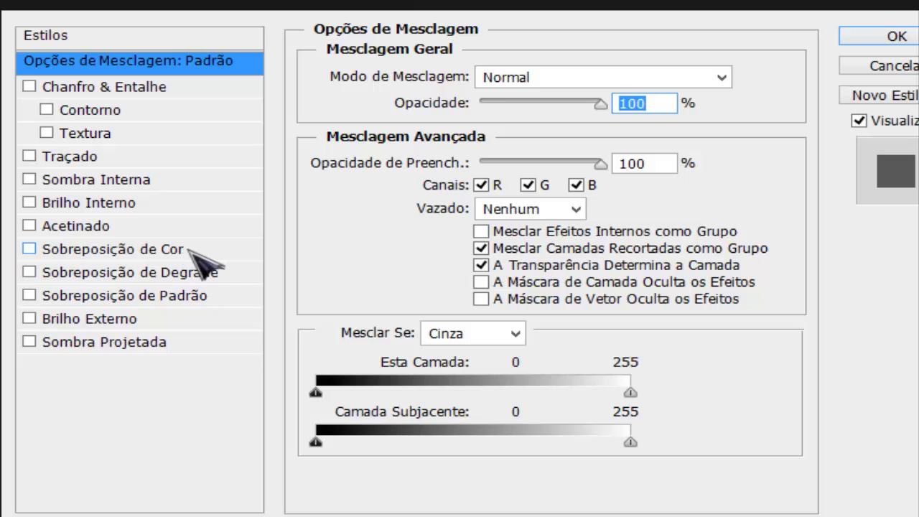
# - Add a Gradient Overlay and begin setting its left colour stop to b2f7f8
pyautogui.click(188, 274)
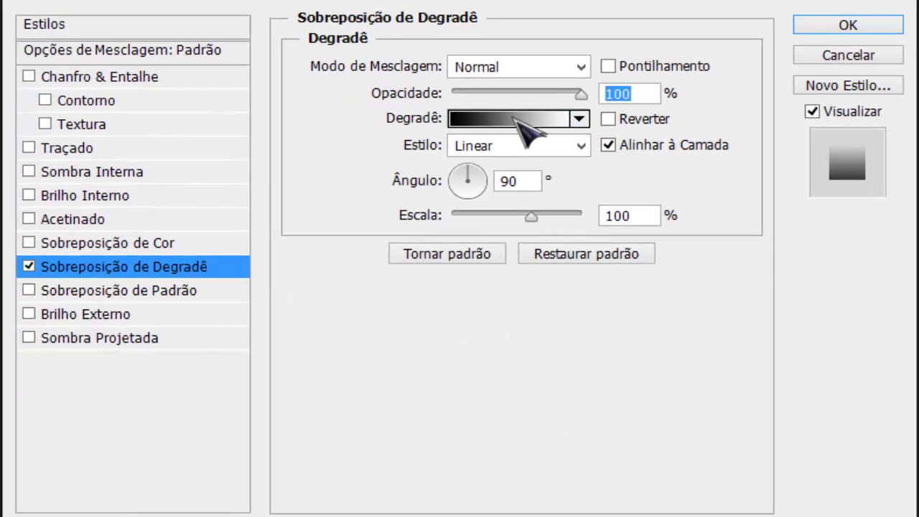
pyautogui.click(481, 127)
pyautogui.click(56, 329)
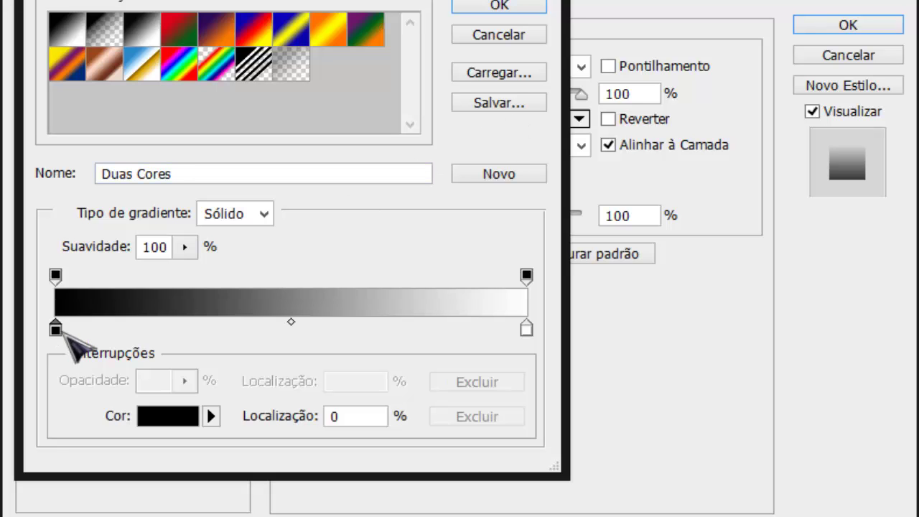
pyautogui.doubleClick(56, 329)
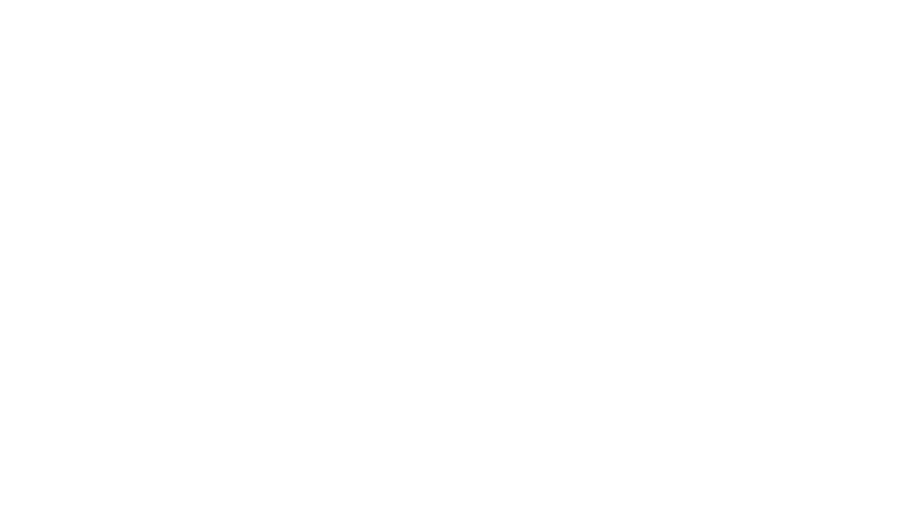
pyautogui.moveTo(75, 105); pyautogui.dragTo(7, 107)
pyautogui.hotkey('ctrl', 'c')
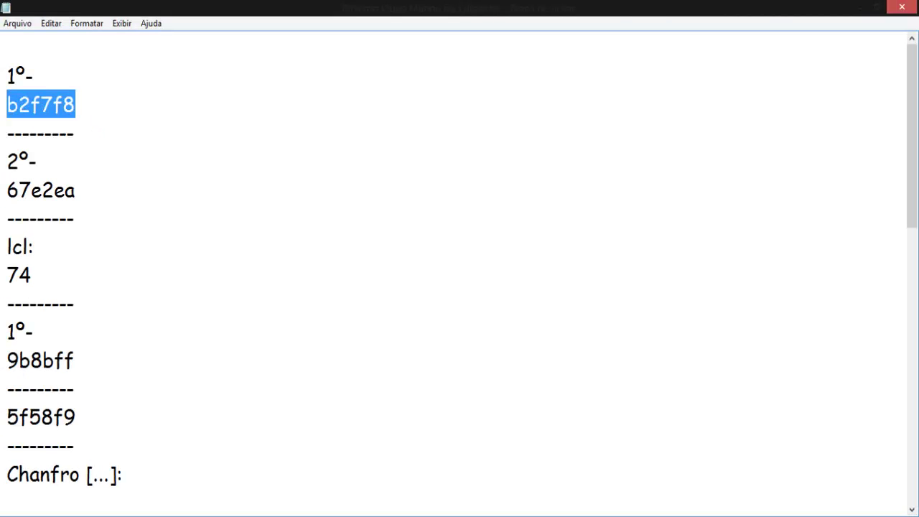
pyautogui.click(36, 57)
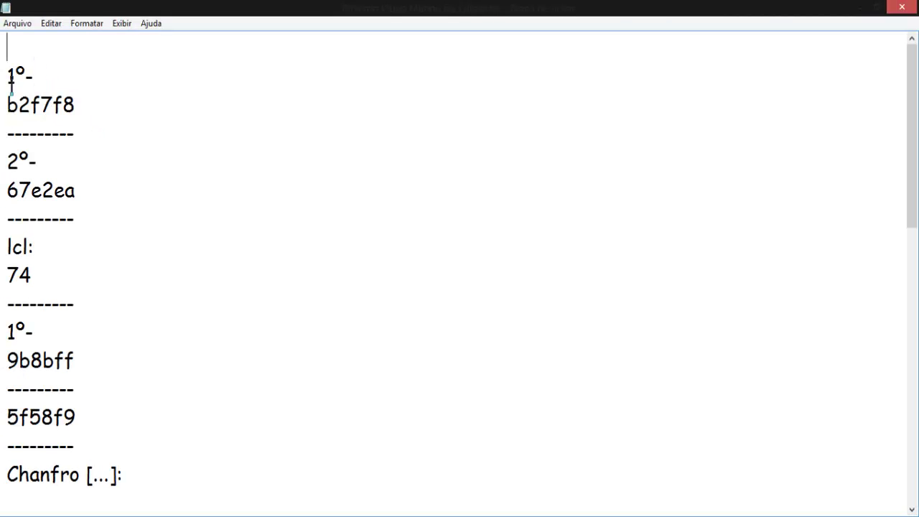
pyautogui.scroll(-1, 18, 90)
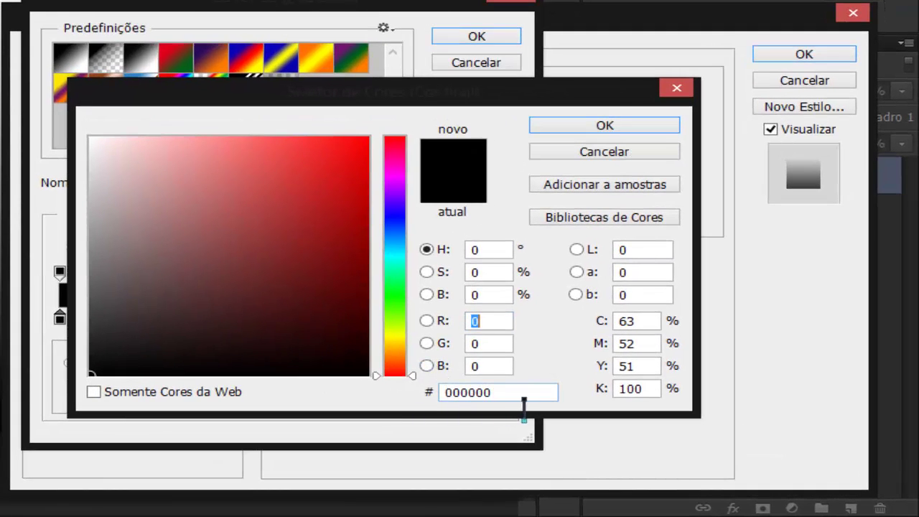
pyautogui.moveTo(522, 395); pyautogui.dragTo(439, 392)
# - Make the gradient run from b2f7f8 to 67e2ea, with the 67e2ea stop at 74%
pyautogui.hotkey('ctrl', 'v')
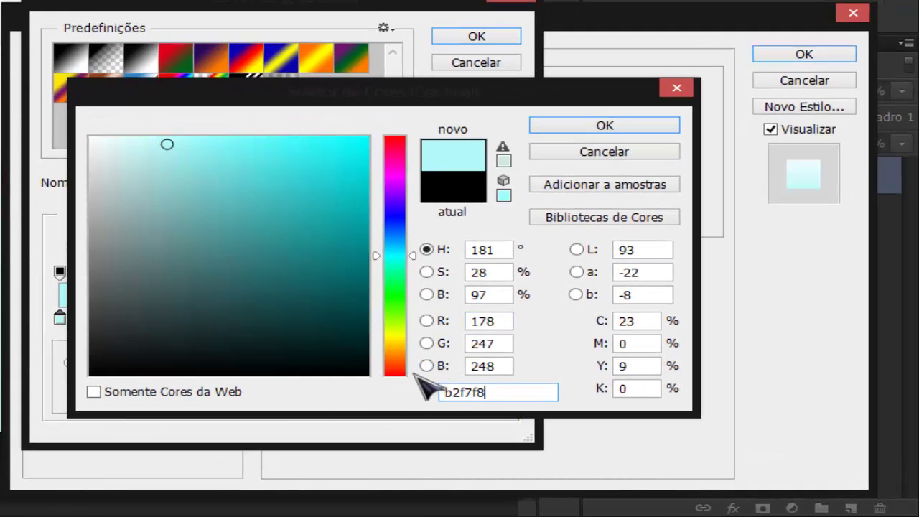
pyautogui.click(567, 127)
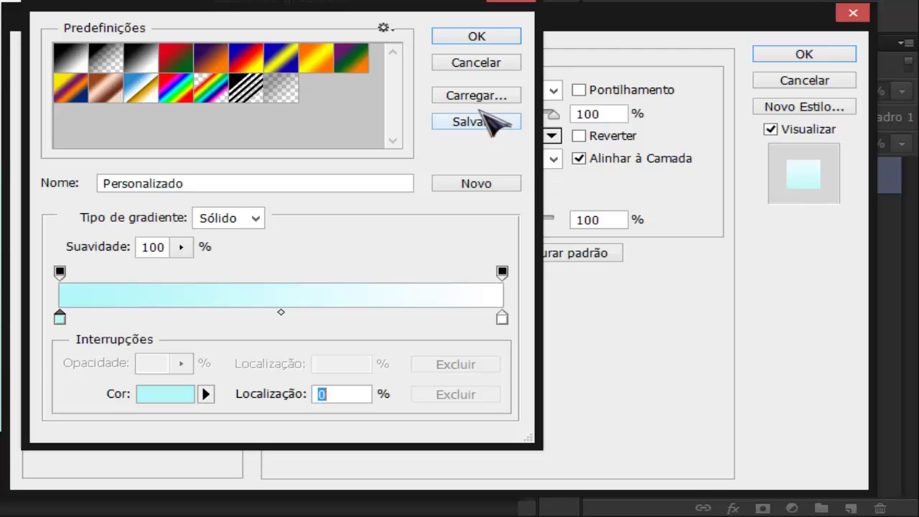
pyautogui.doubleClick(502, 318)
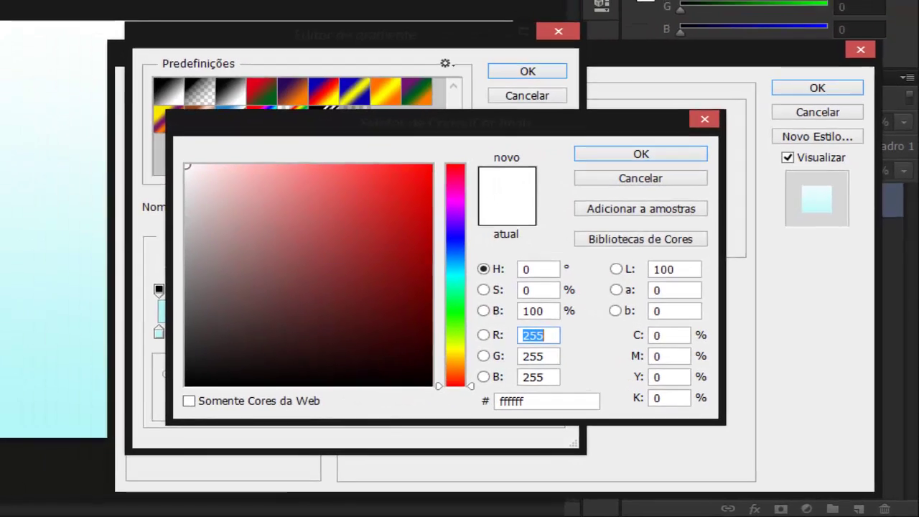
pyautogui.moveTo(131, 162); pyautogui.dragTo(7, 163)
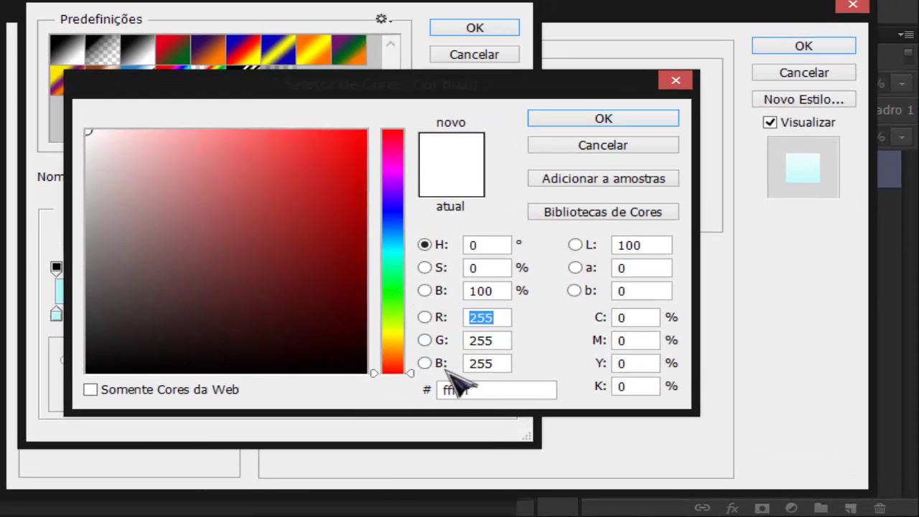
pyautogui.moveTo(477, 389); pyautogui.dragTo(389, 385)
pyautogui.write('67e2ea')
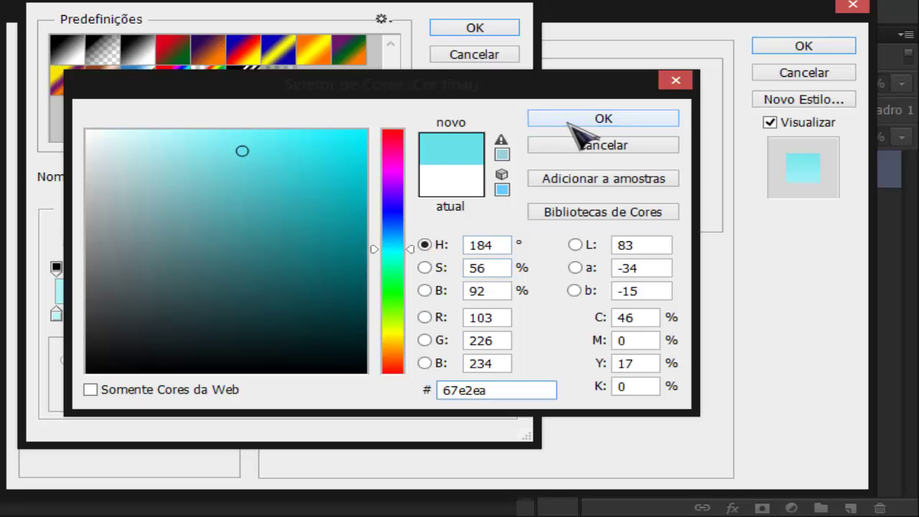
pyautogui.click(574, 121)
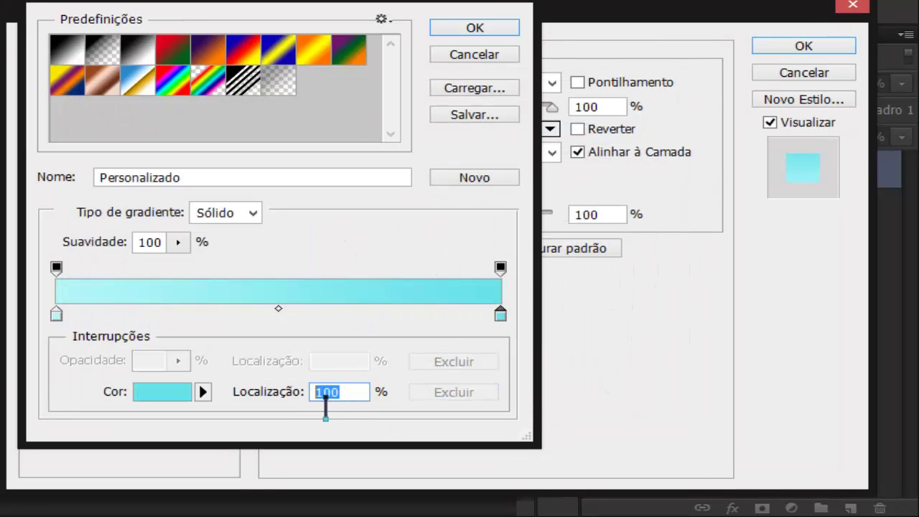
pyautogui.write('74')
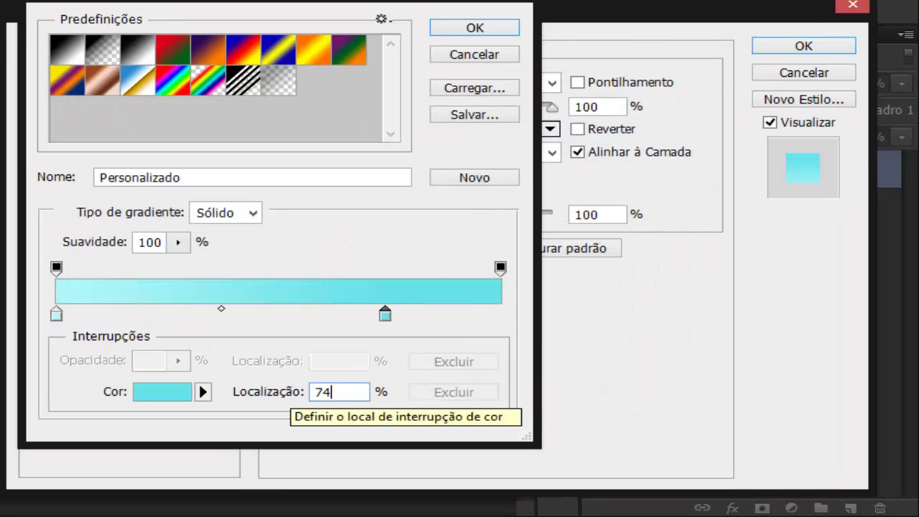
pyautogui.click(474, 28)
# - Set the gradient overlay to Radial at 150% scale and apply it
pyautogui.click(550, 152)
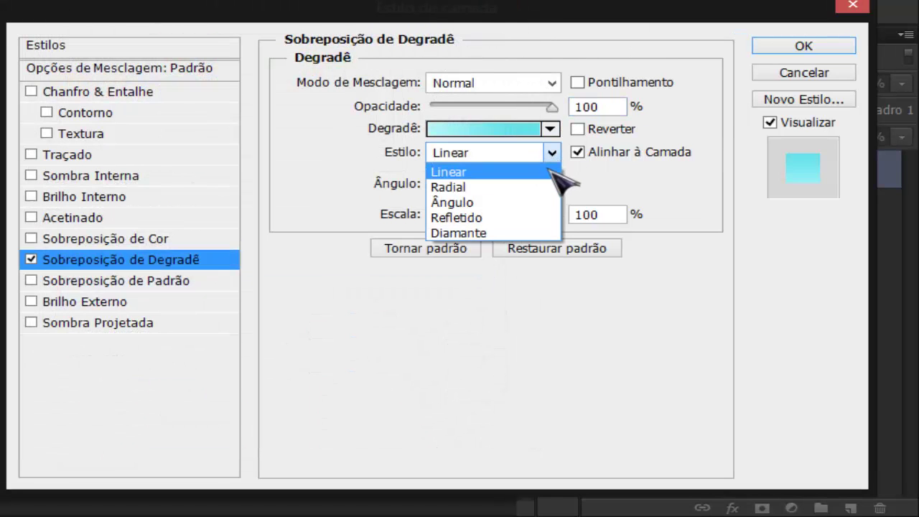
pyautogui.click(545, 186)
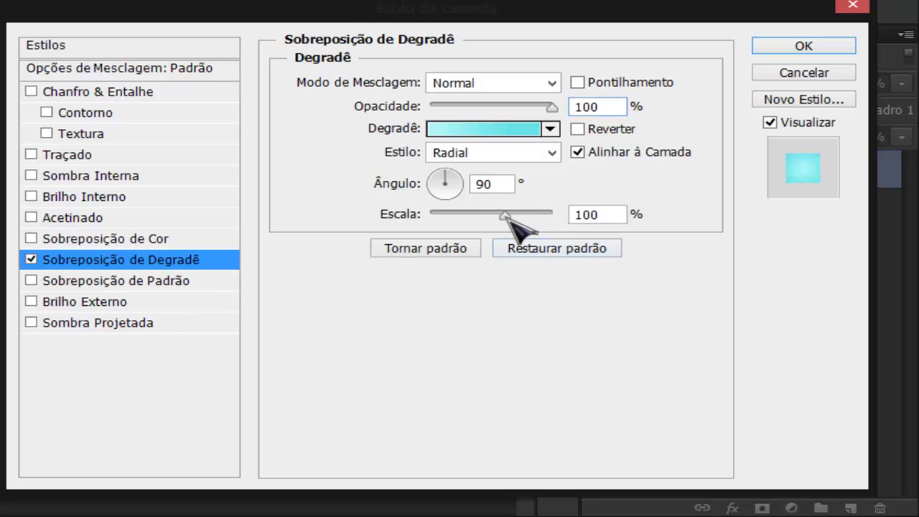
pyautogui.moveTo(506, 217); pyautogui.dragTo(567, 219)
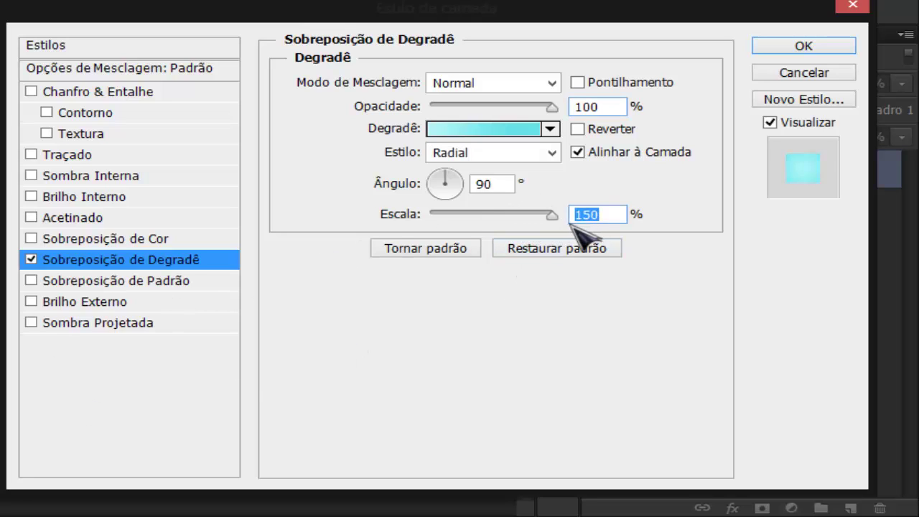
pyautogui.click(787, 45)
# - Flatten the image into a single cyan background layer
pyautogui.click(906, 263)
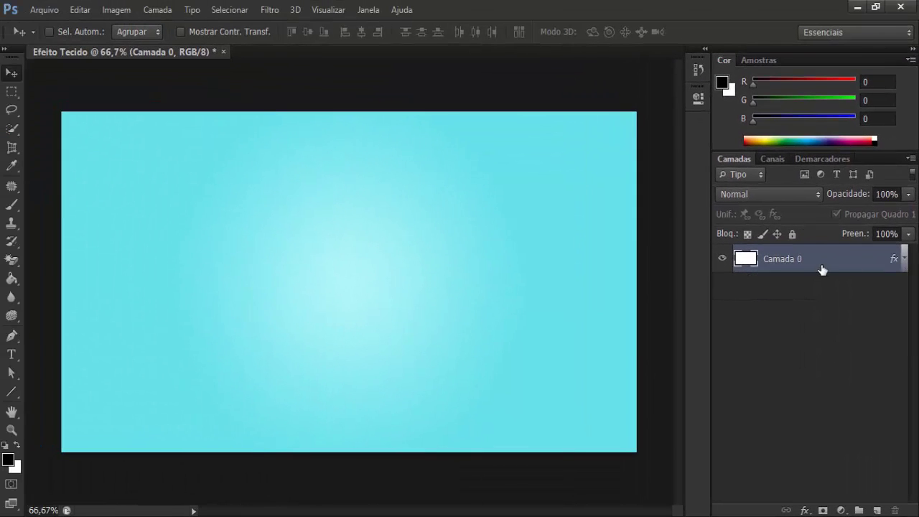
pyautogui.rightClick(822, 266)
pyautogui.click(557, 388)
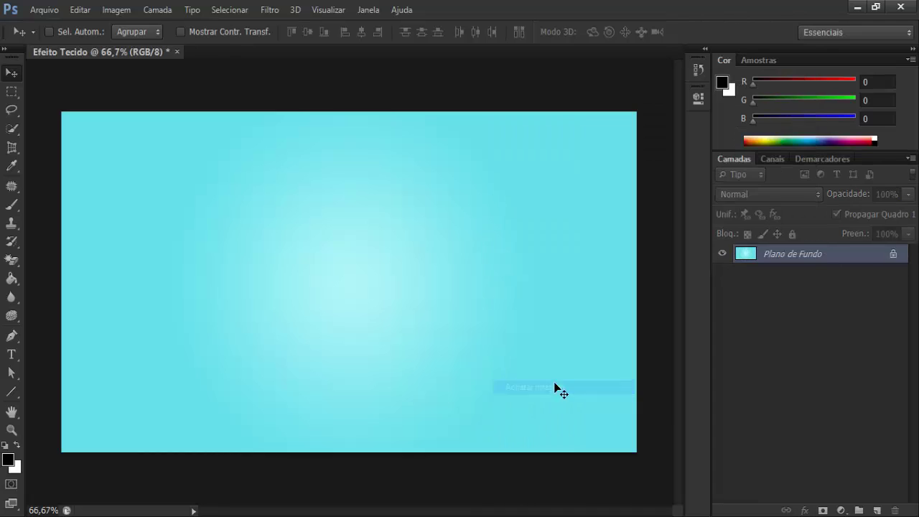
# - Show the rulers and place horizontal and vertical guides at the canvas centre
pyautogui.click(12, 353)
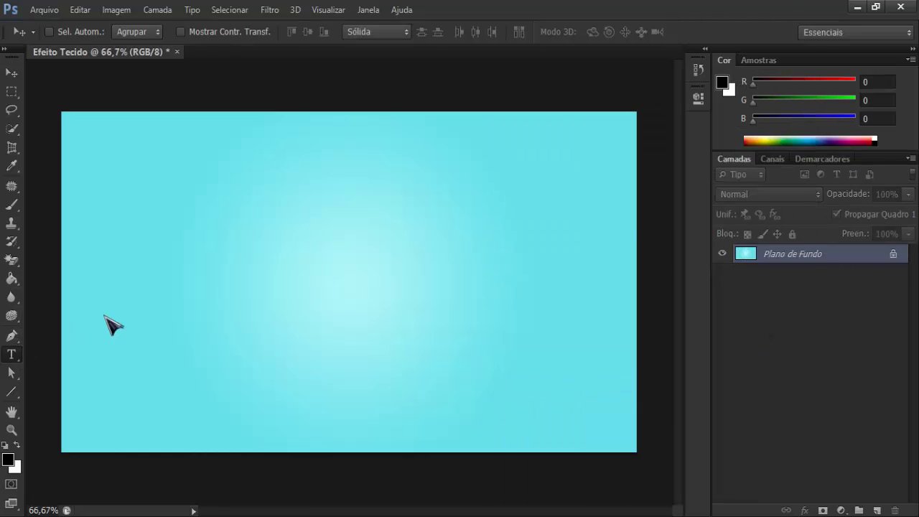
pyautogui.hotkey('ctrl', 'r')
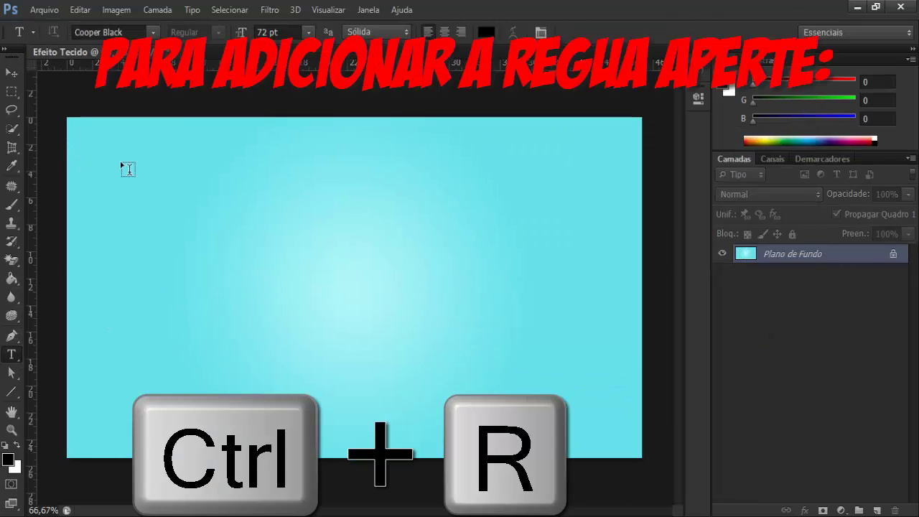
pyautogui.moveTo(193, 63); pyautogui.dragTo(219, 296)
pyautogui.moveTo(41, 267); pyautogui.dragTo(355, 270)
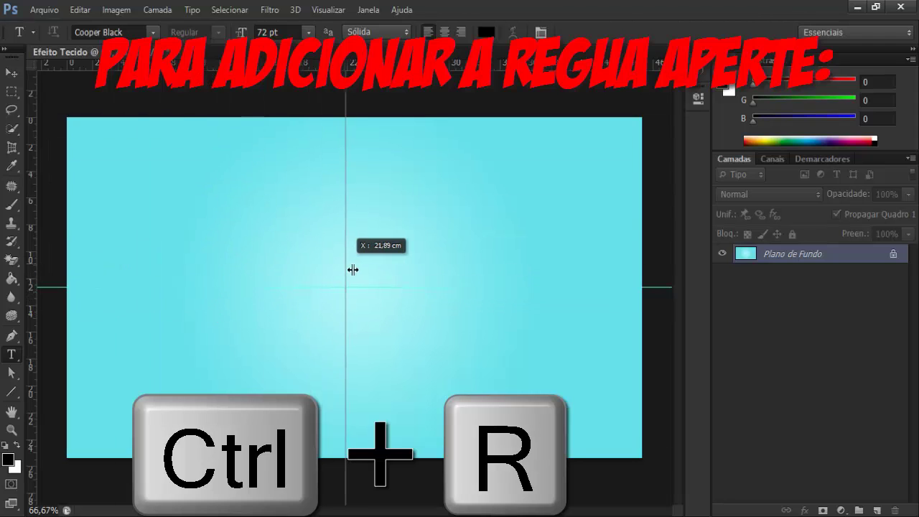
# - Type 'Tecido' in black Cooper Black and scale it up to about 252 pt
pyautogui.click(216, 237)
pyautogui.write('Tec')
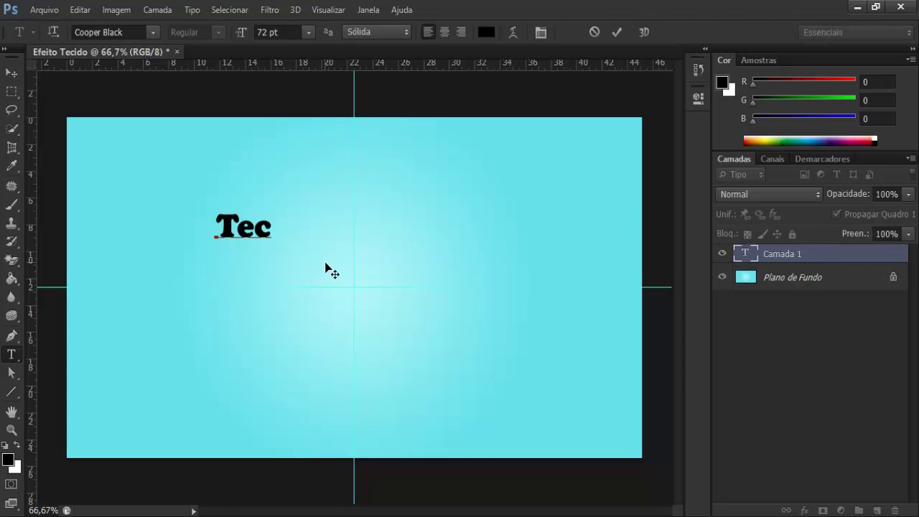
pyautogui.write('ido')
pyautogui.hotkey('ctrl', 'a')
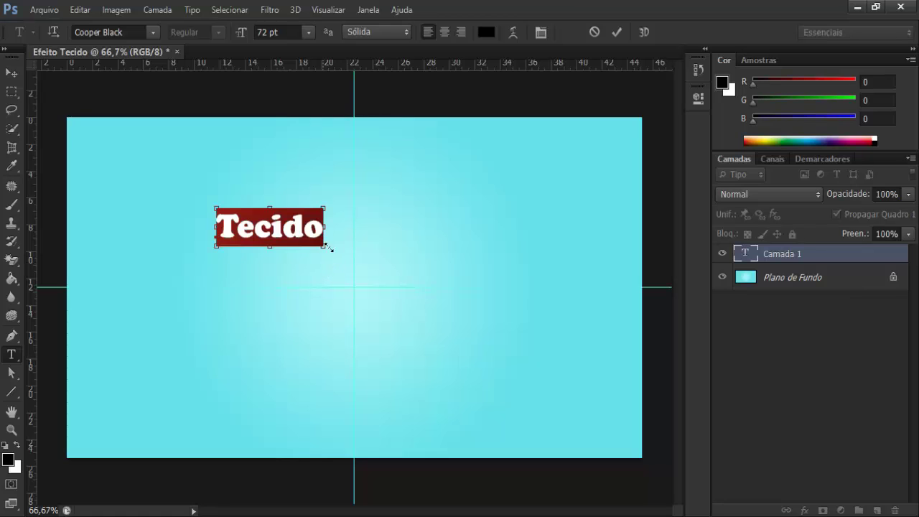
pyautogui.moveTo(329, 251); pyautogui.dragTo(579, 340)
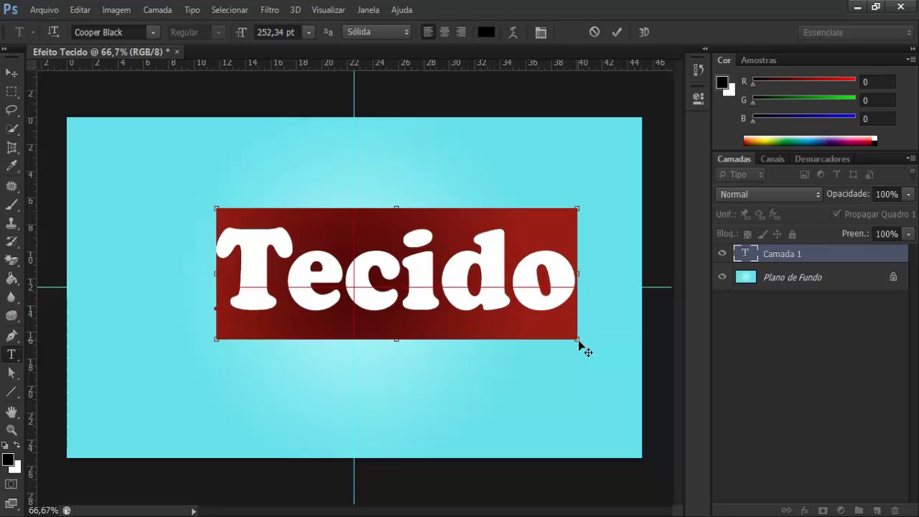
pyautogui.click(809, 367)
# - Move the Tecido text layer to the centre of the canvas
pyautogui.click(12, 73)
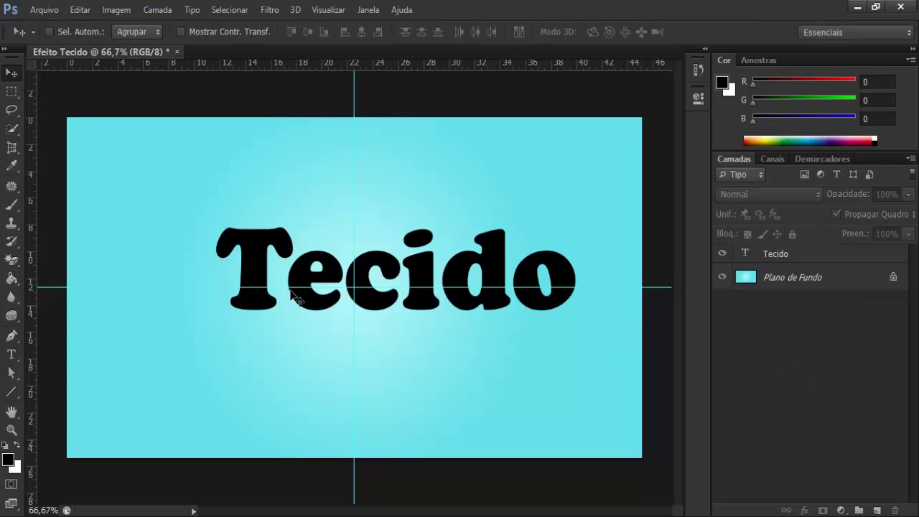
pyautogui.click(293, 302)
pyautogui.click(435, 214)
pyautogui.click(790, 255)
pyautogui.moveTo(466, 306)
pyautogui.mouseDown()
pyautogui.moveTo(429, 323)
pyautogui.moveTo(428, 309)
pyautogui.moveTo(430, 328)
pyautogui.mouseUp()
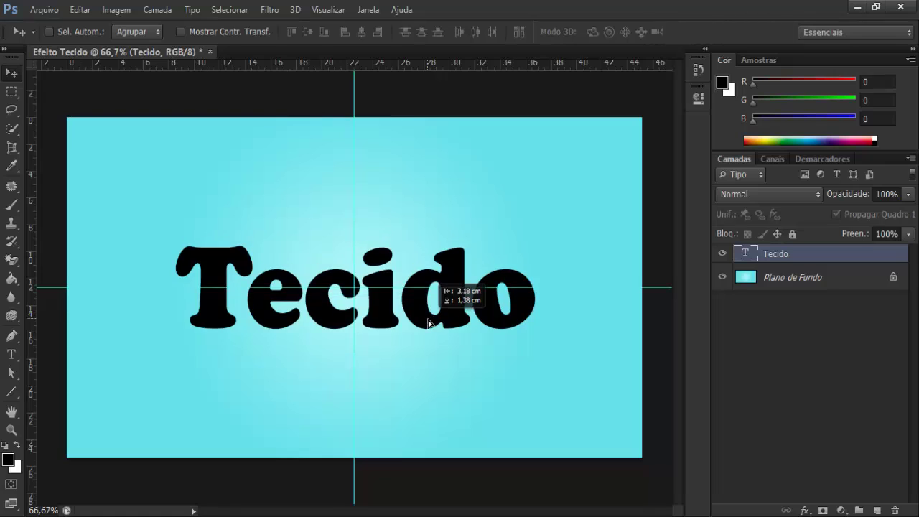
pyautogui.click(750, 307)
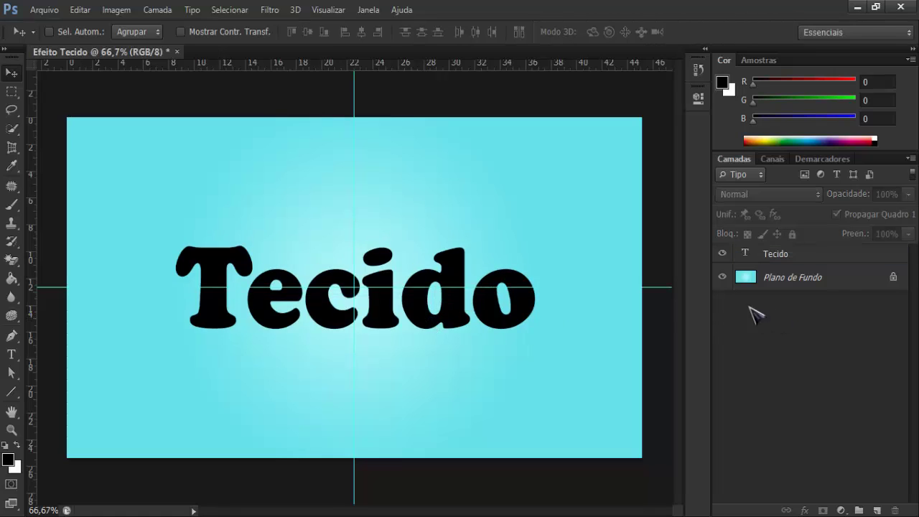
# - Hide the rulers and remove both centre guides
pyautogui.hotkey('ctrl', 'r')
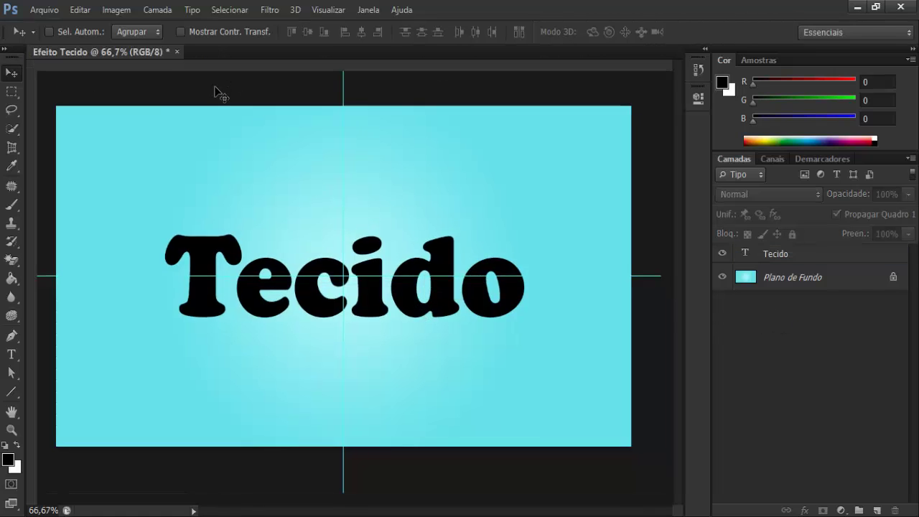
pyautogui.moveTo(354, 87); pyautogui.dragTo(352, 51)
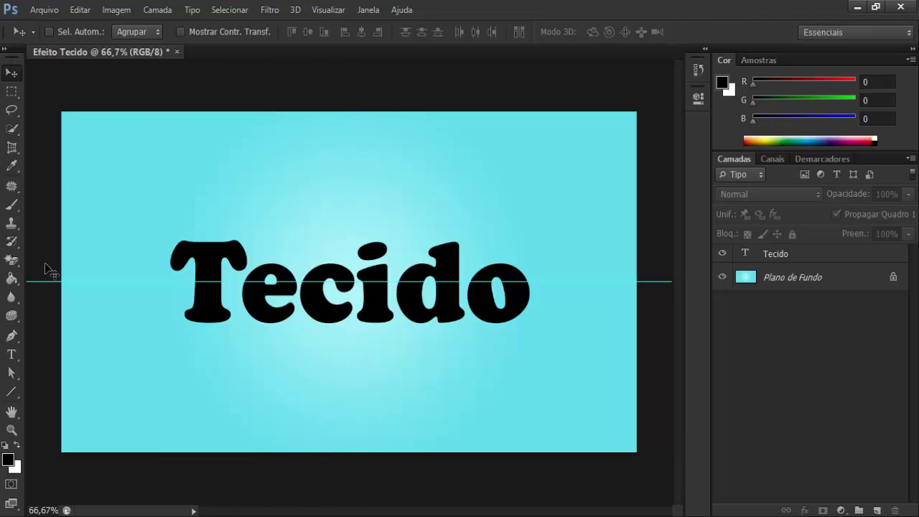
pyautogui.moveTo(52, 6); pyautogui.dragTo(53, 7)
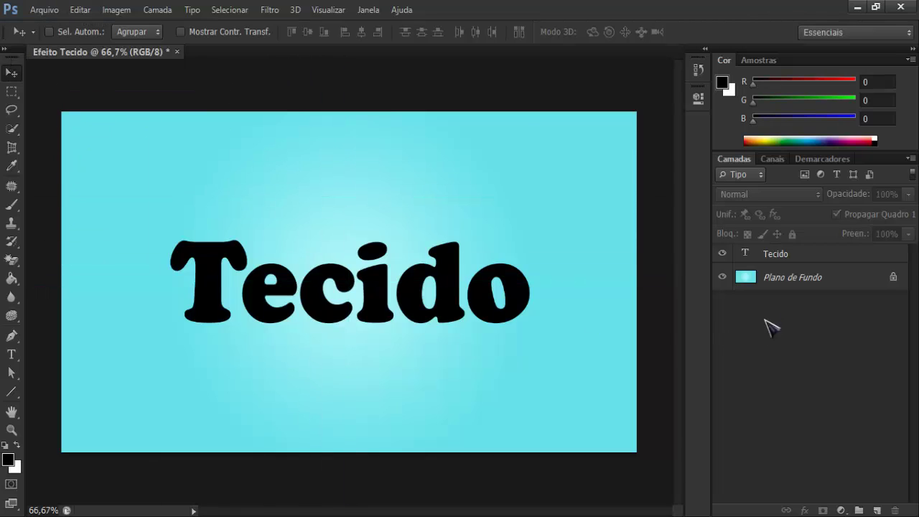
# - Give the Tecido layer a lavender 9b8bff Colour Overlay and enable Satin
pyautogui.doubleClick(798, 257)
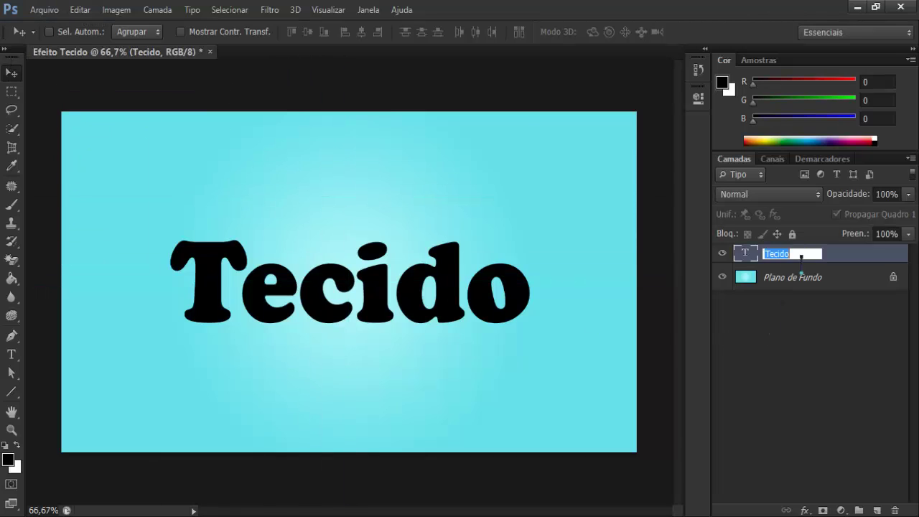
pyautogui.doubleClick(851, 263)
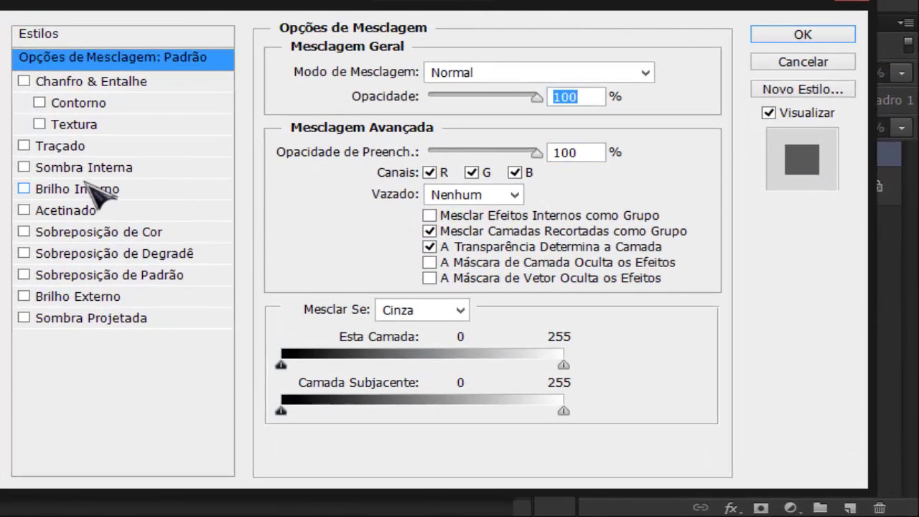
pyautogui.click(94, 232)
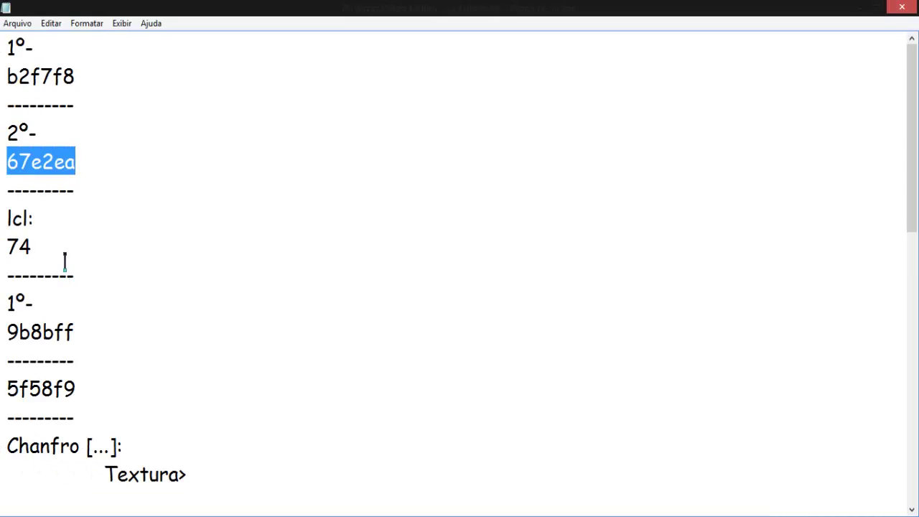
pyautogui.doubleClick(19, 247)
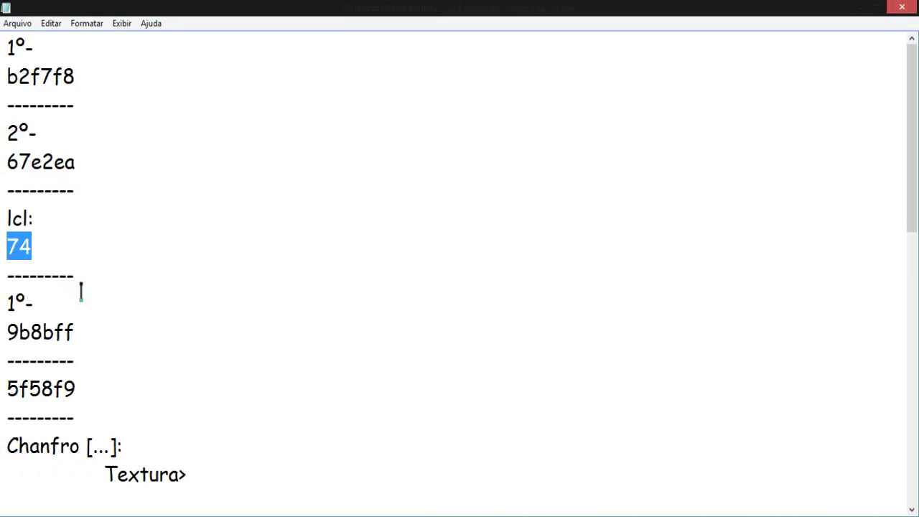
pyautogui.doubleClick(50, 332)
pyautogui.hotkey('ctrl', 'c')
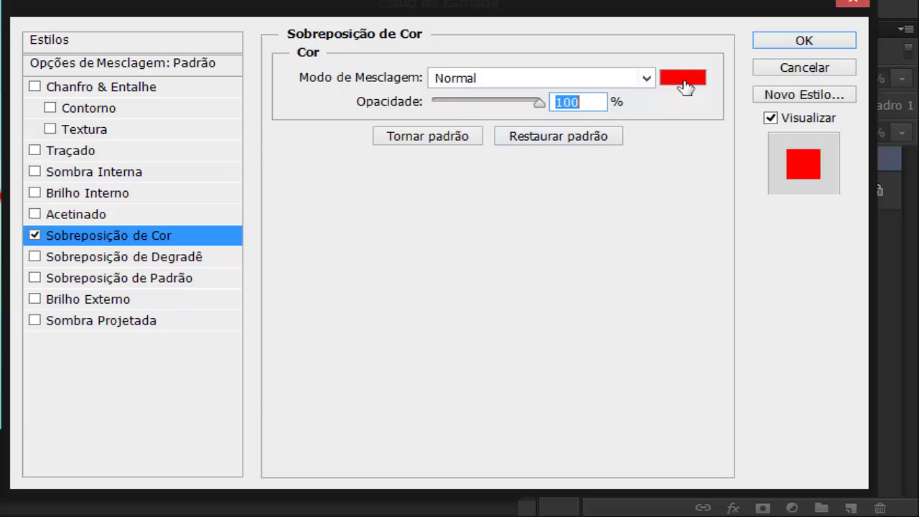
pyautogui.click(686, 79)
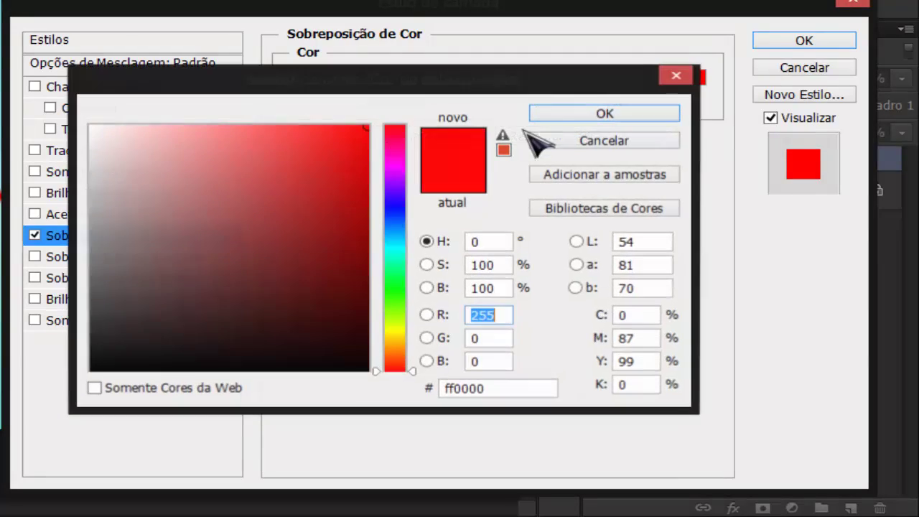
pyautogui.click(496, 388)
pyautogui.hotkey('ctrl', 'v')
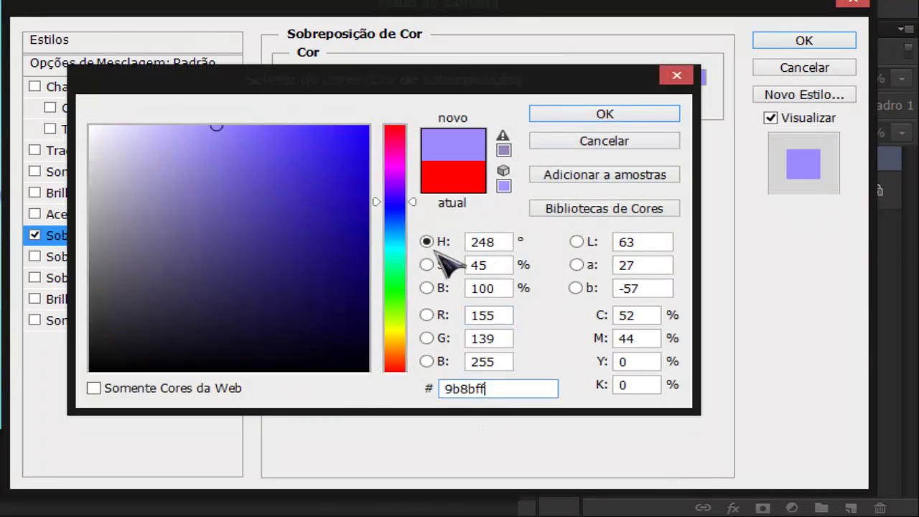
pyautogui.click(585, 115)
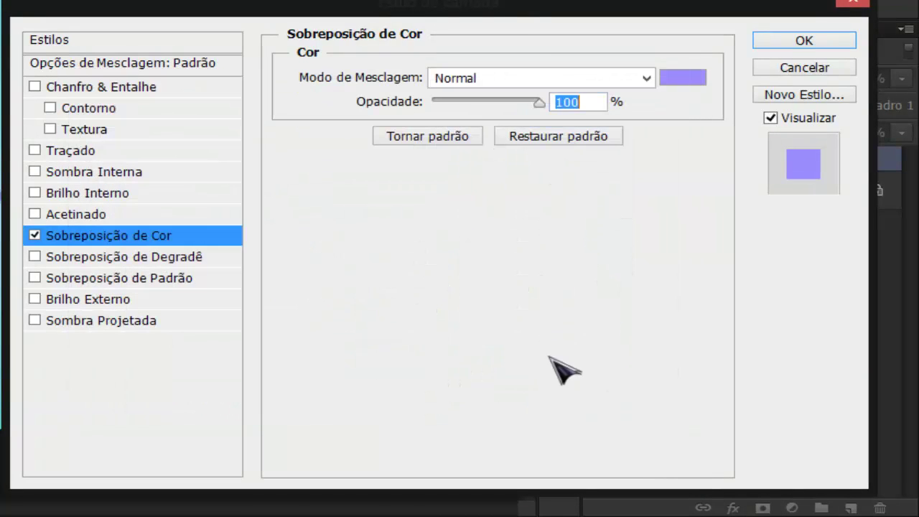
pyautogui.click(94, 214)
# - Add a 2 px stroke outline to the Tecido text
pyautogui.click(468, 216)
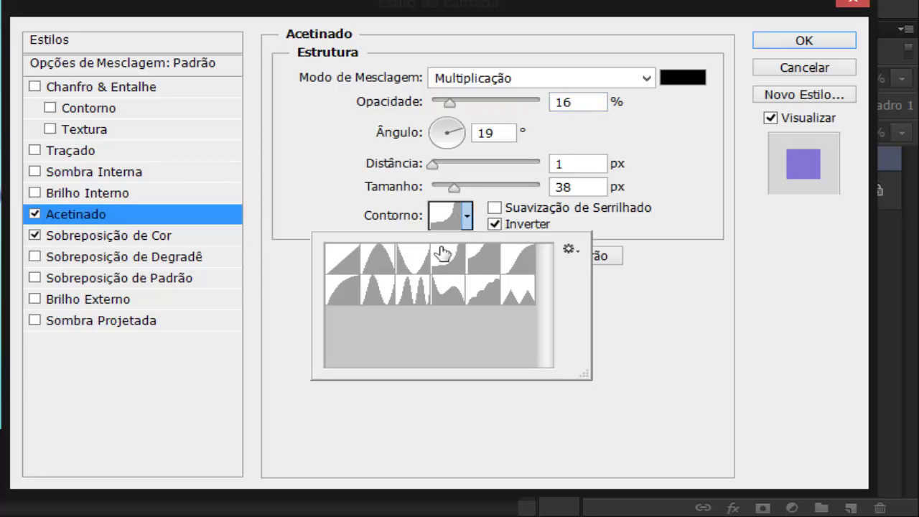
pyautogui.click(384, 427)
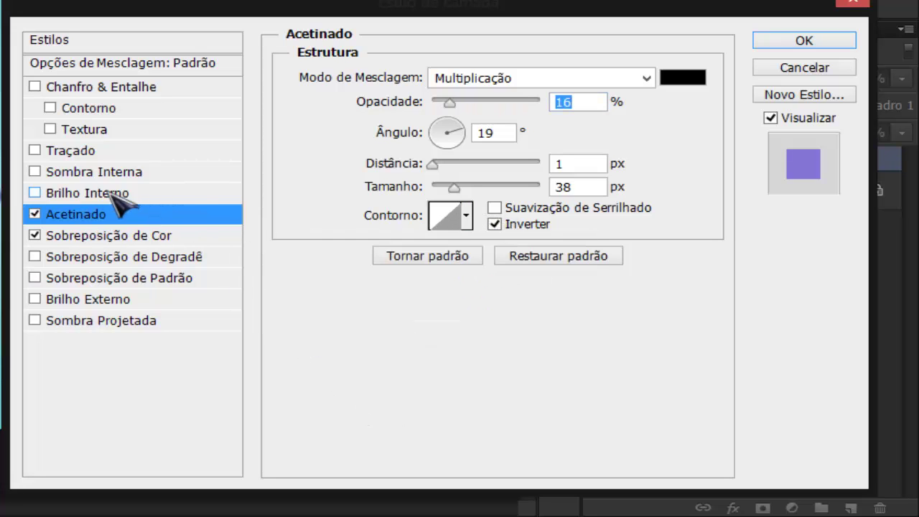
pyautogui.click(66, 151)
pyautogui.doubleClick(564, 77)
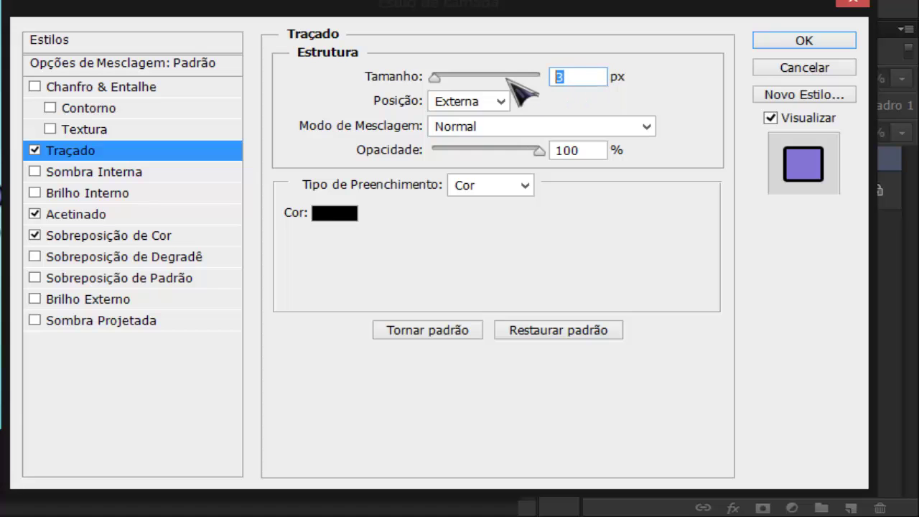
pyautogui.write('2')
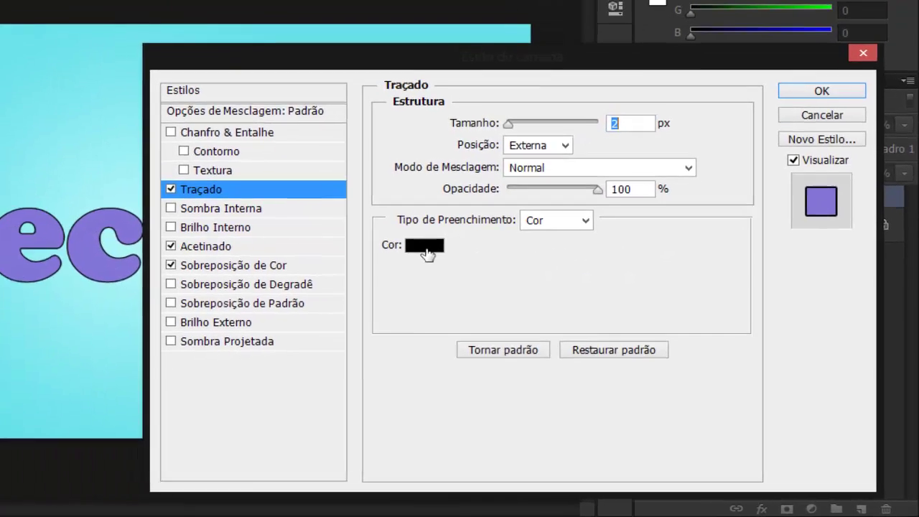
# - Set the stroke colour to blue 5f58f9 and enable the bevel Texture option
pyautogui.click(335, 213)
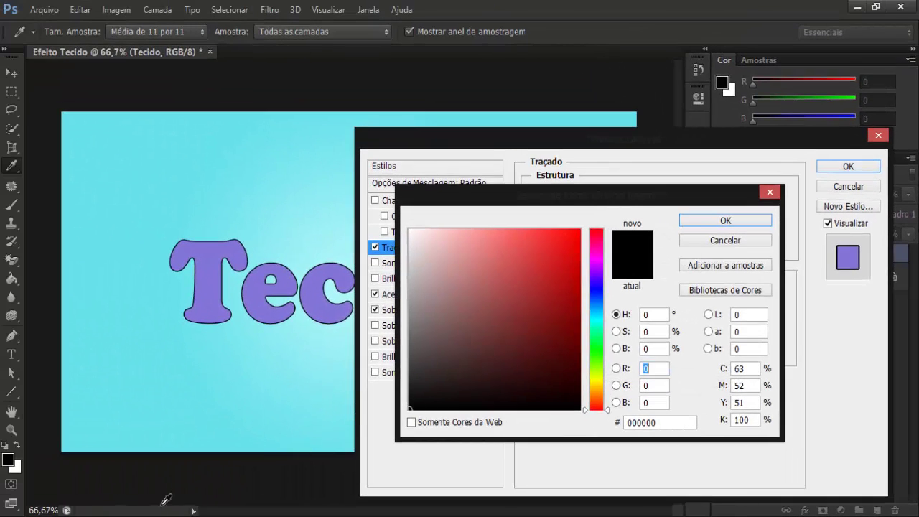
pyautogui.hotkey('alt', 'Tab')
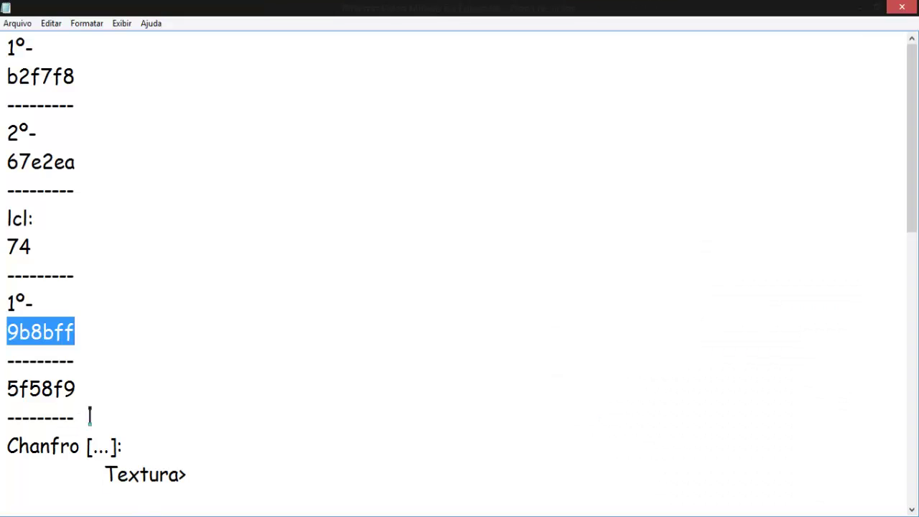
pyautogui.doubleClick(106, 402)
pyautogui.hotkey('ctrl', 'c')
pyautogui.hotkey('alt', 'Tab')
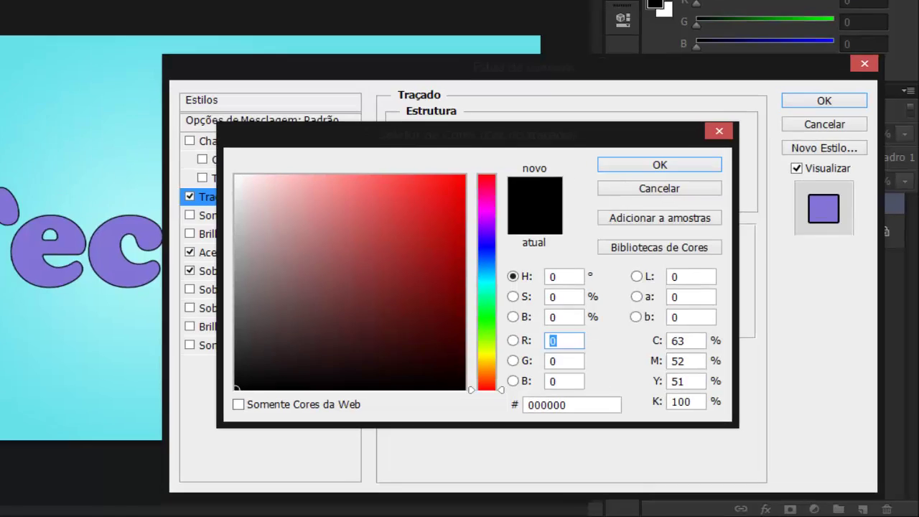
pyautogui.click(503, 389)
pyautogui.hotkey('ctrl', 'v')
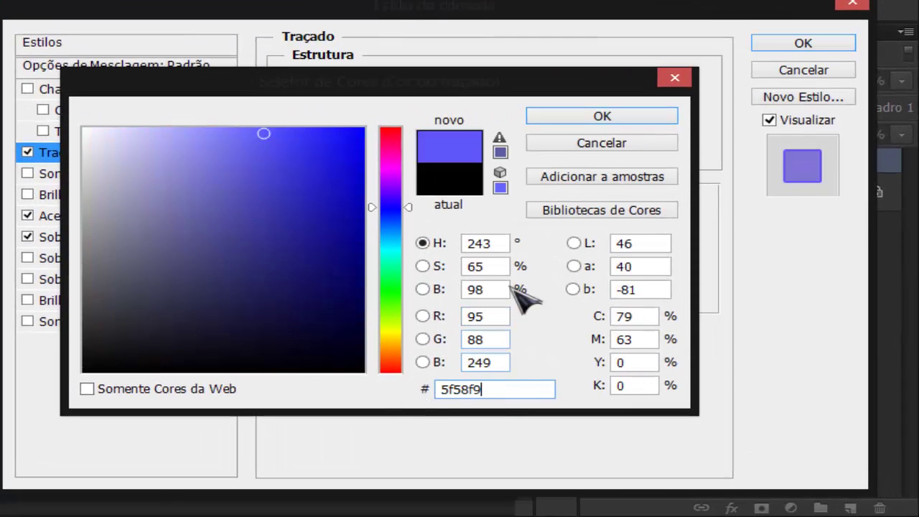
pyautogui.click(583, 115)
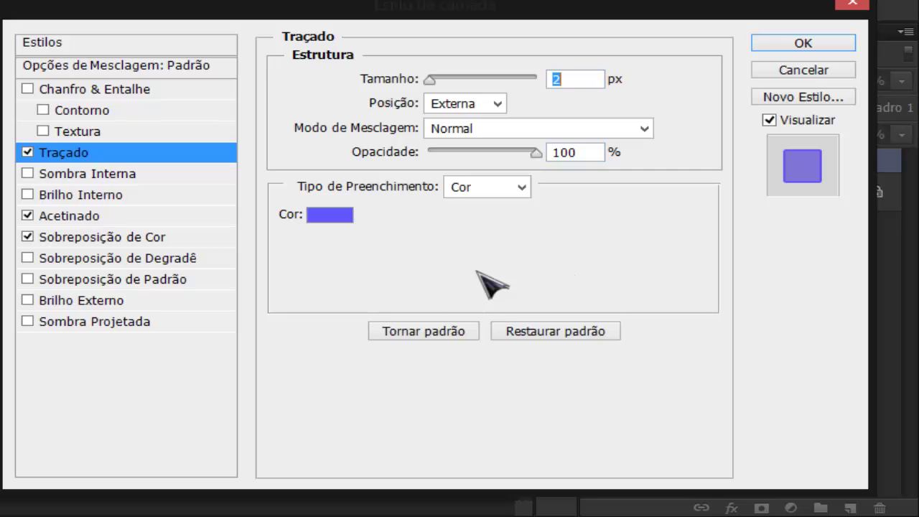
pyautogui.click(45, 131)
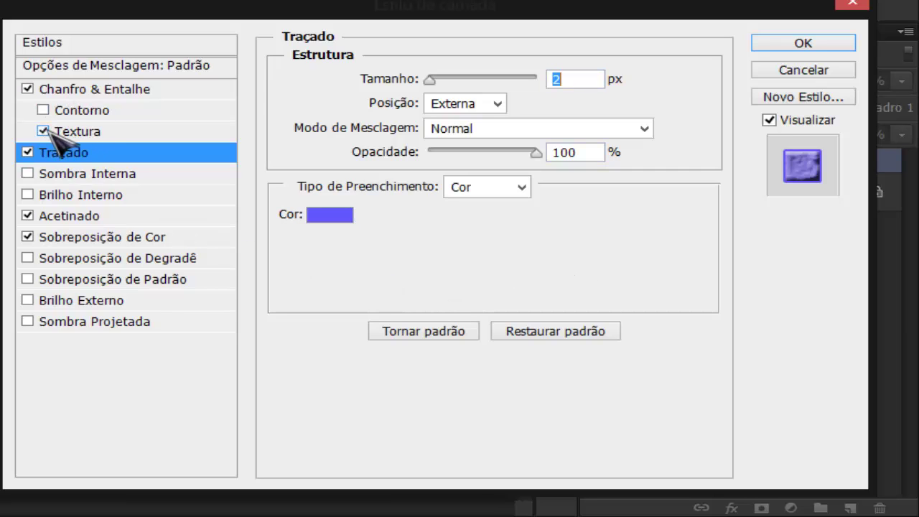
# - Load the Padrões pattern set and choose the zigzag weave texture pattern
pyautogui.click(86, 134)
pyautogui.click(443, 102)
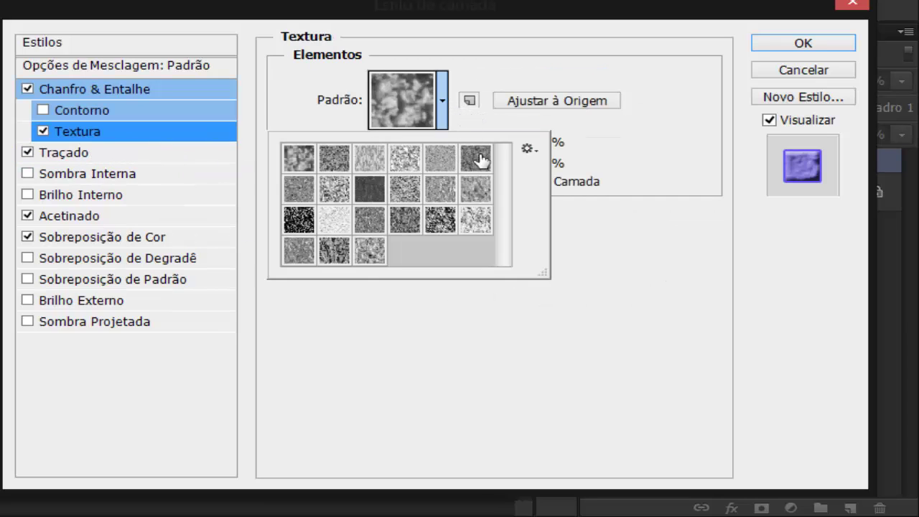
pyautogui.click(531, 149)
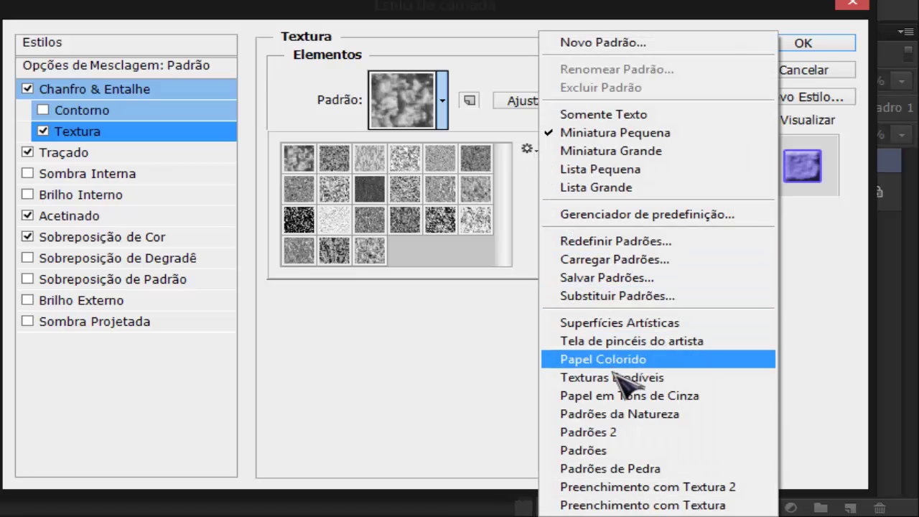
pyautogui.click(623, 453)
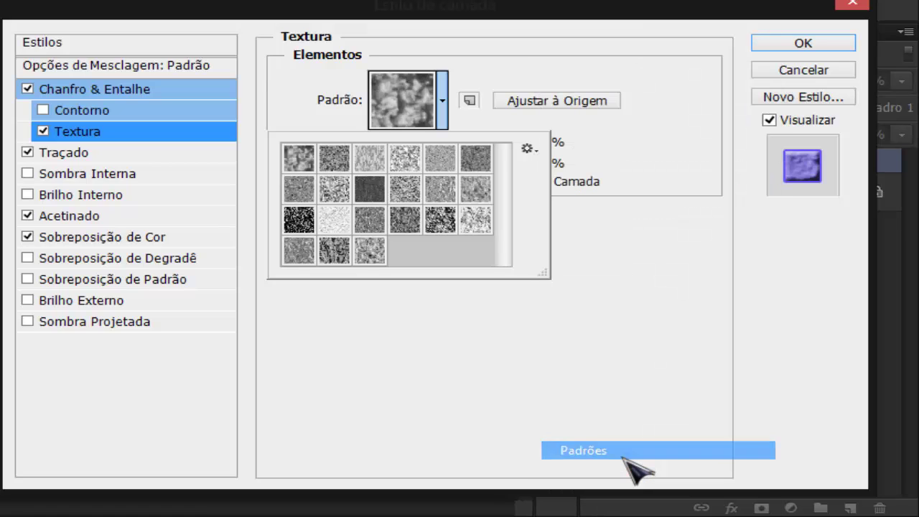
pyautogui.click(79, 99)
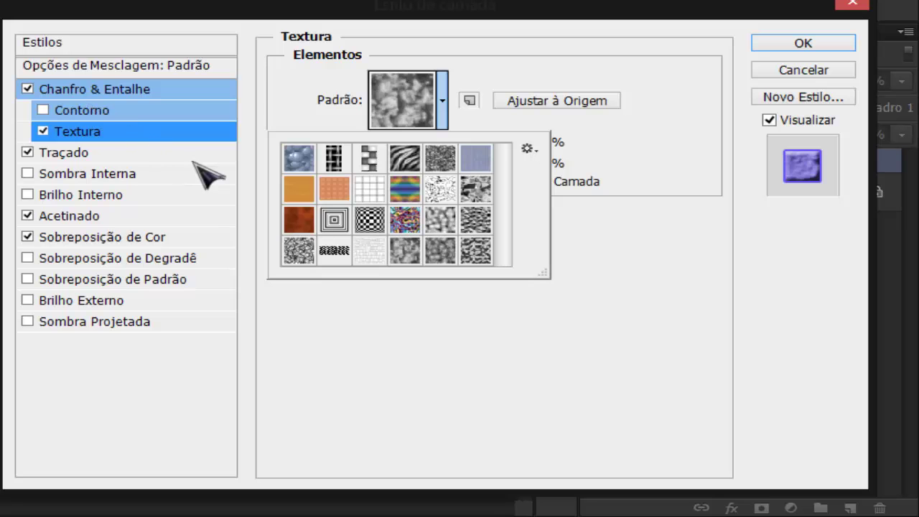
pyautogui.click(342, 254)
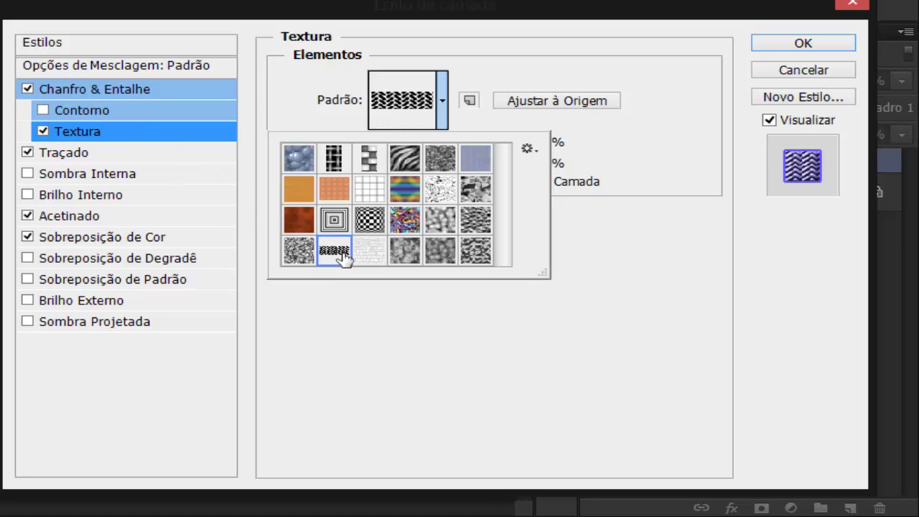
pyautogui.click(349, 307)
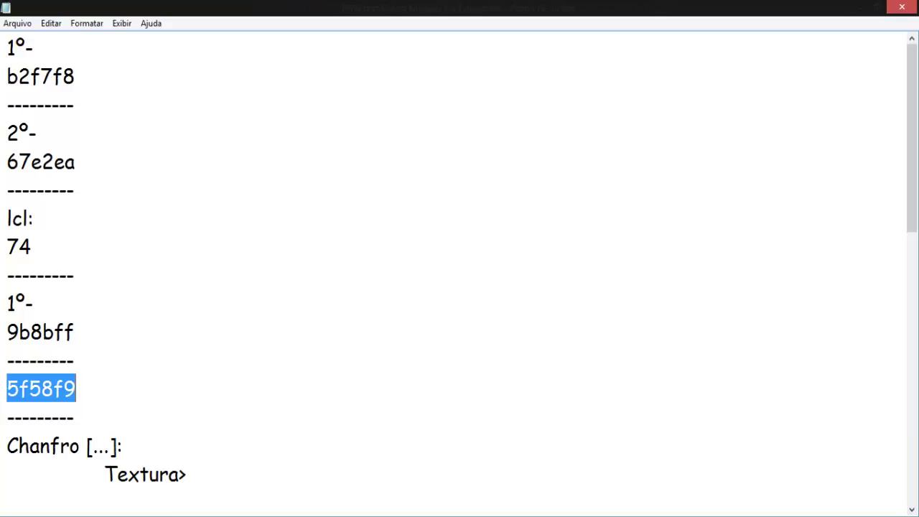
# - Set the texture scale to 128% and depth to +60
pyautogui.scroll(-2, 218, 378)
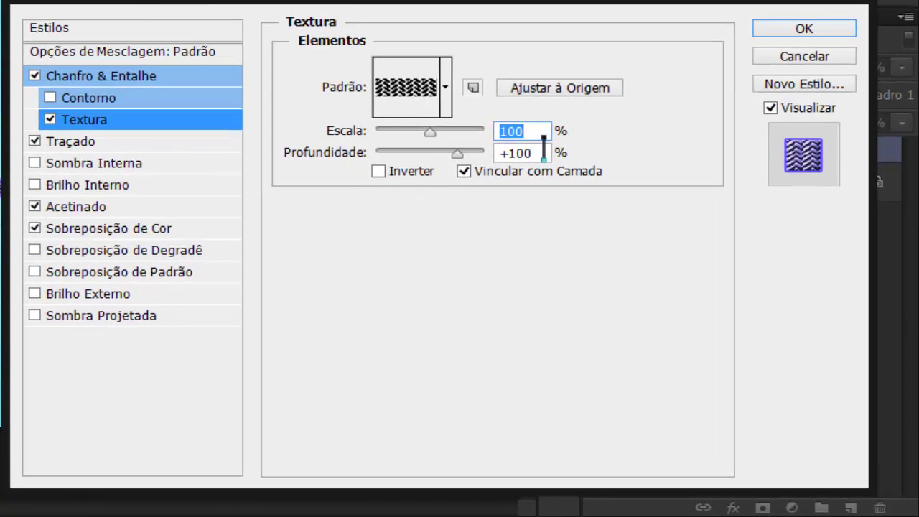
pyautogui.write('128')
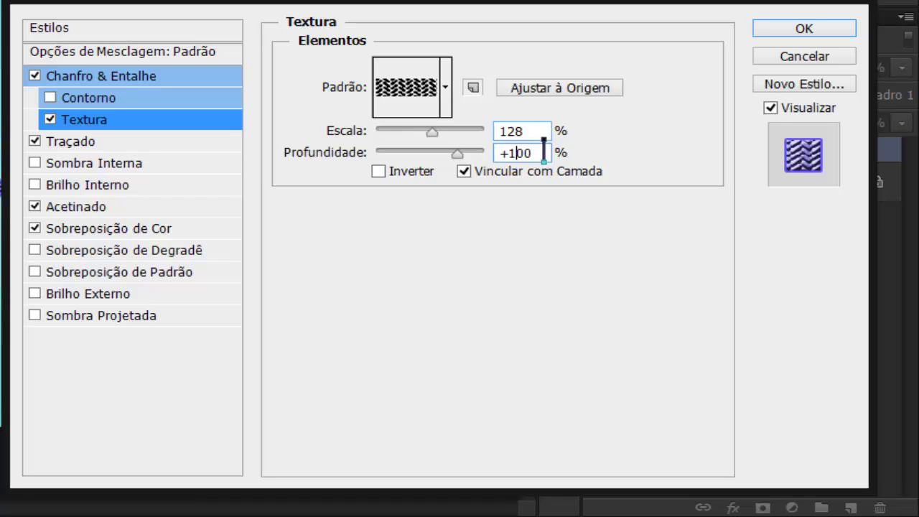
pyautogui.press('BackSpace')
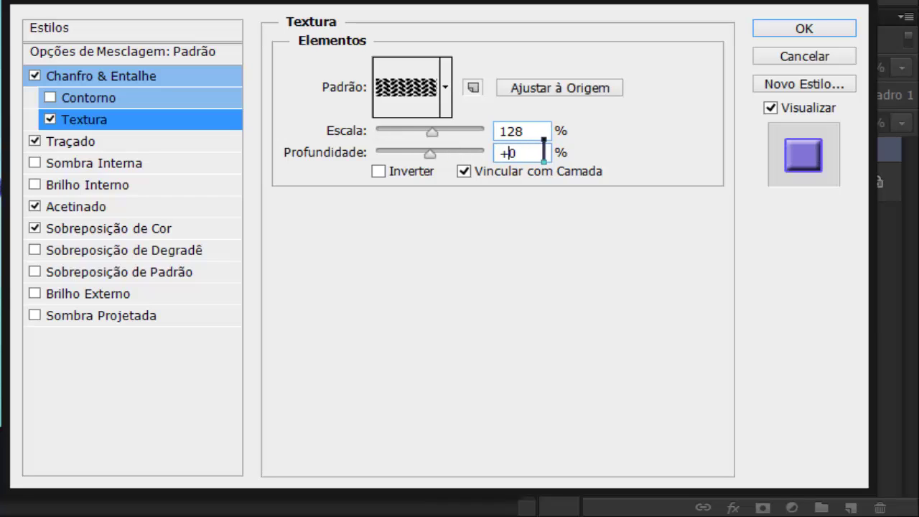
pyautogui.write('6')
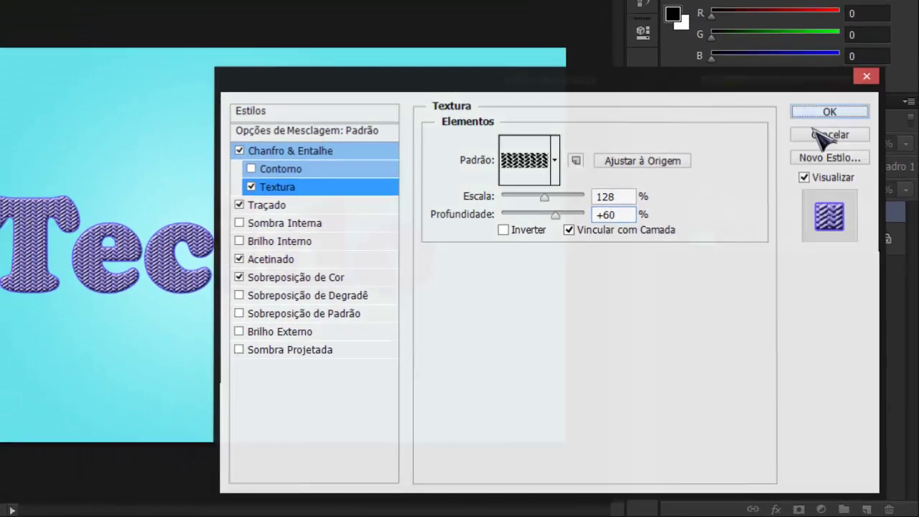
# - Apply the woven purple layer style to Tecido, collapse its effects list and deselect the layer
pyautogui.click(829, 112)
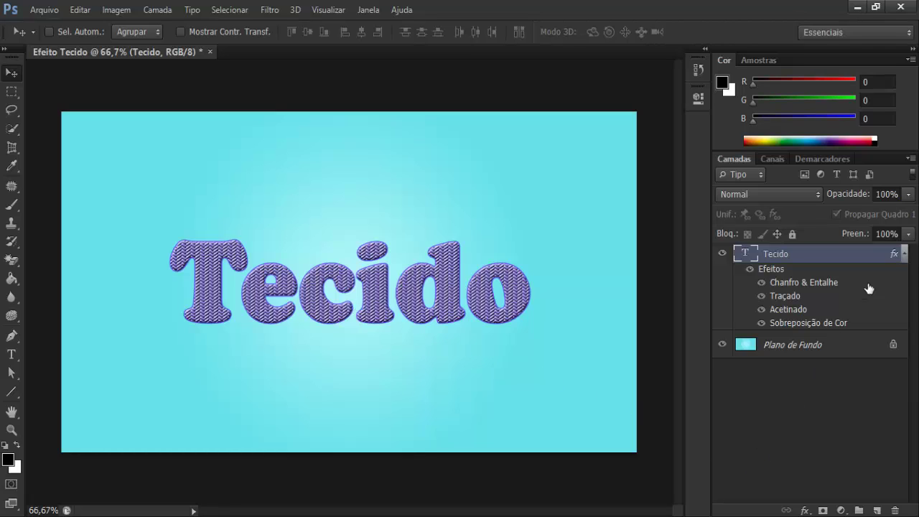
pyautogui.click(905, 255)
pyautogui.click(767, 342)
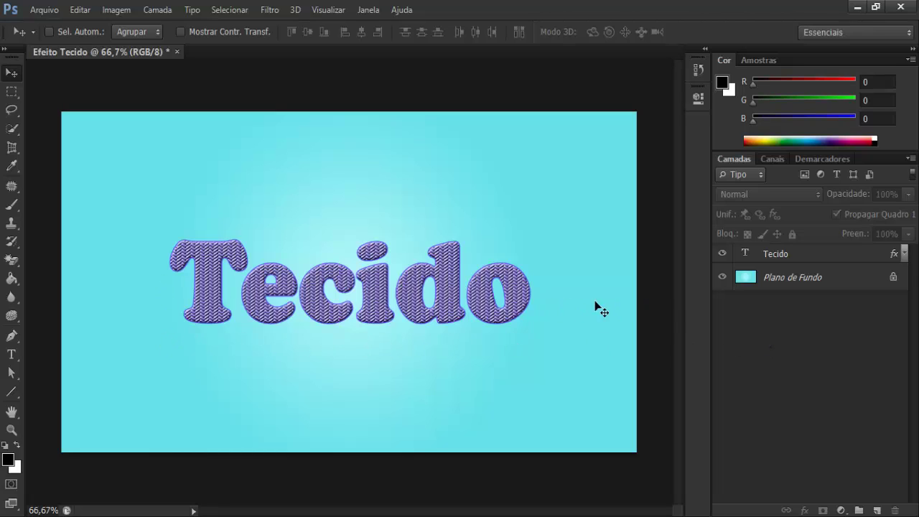
# - Replace the word Tecido with Inscreva-se in the styled text layer
pyautogui.click(12, 354)
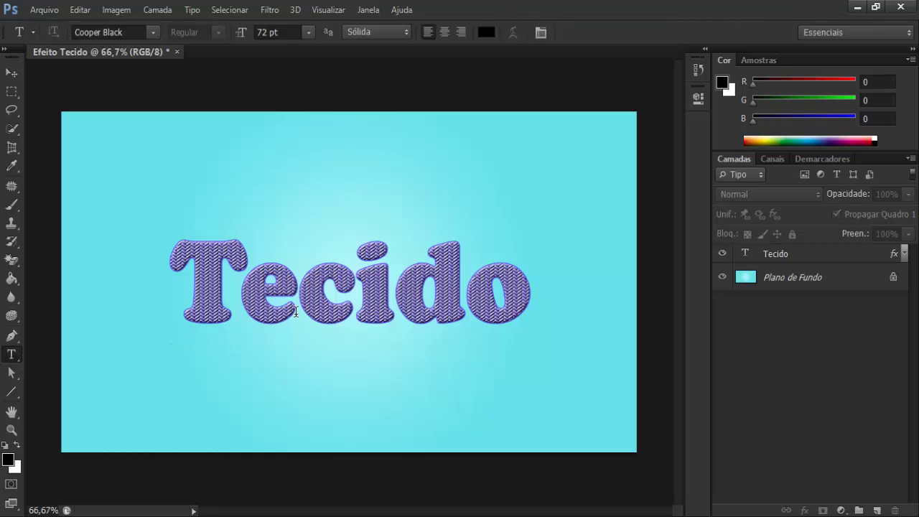
pyautogui.click(297, 308)
pyautogui.hotkey('ctrl', 'a')
pyautogui.write('I')
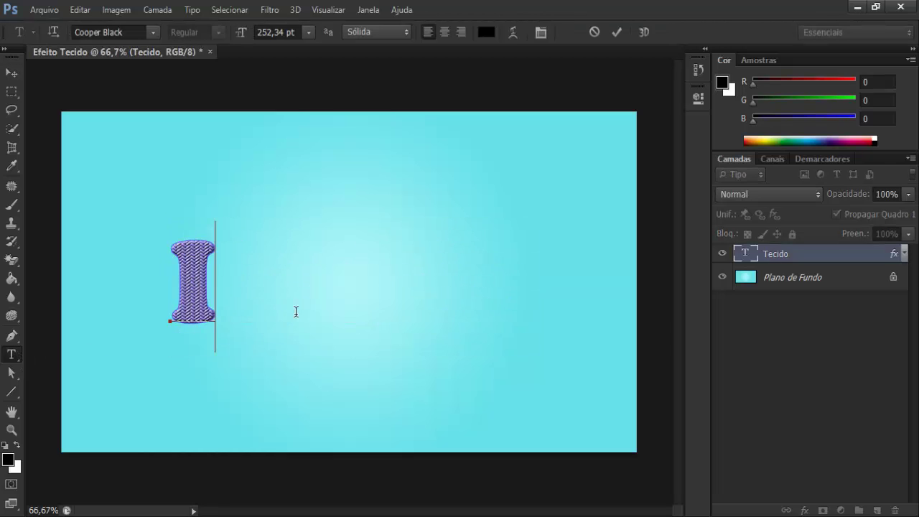
pyautogui.write('nscreva')
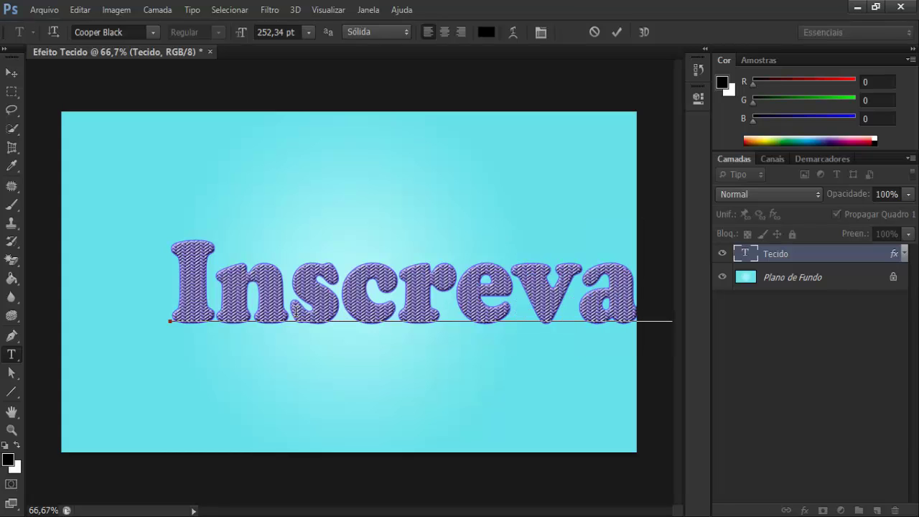
pyautogui.write('-se')
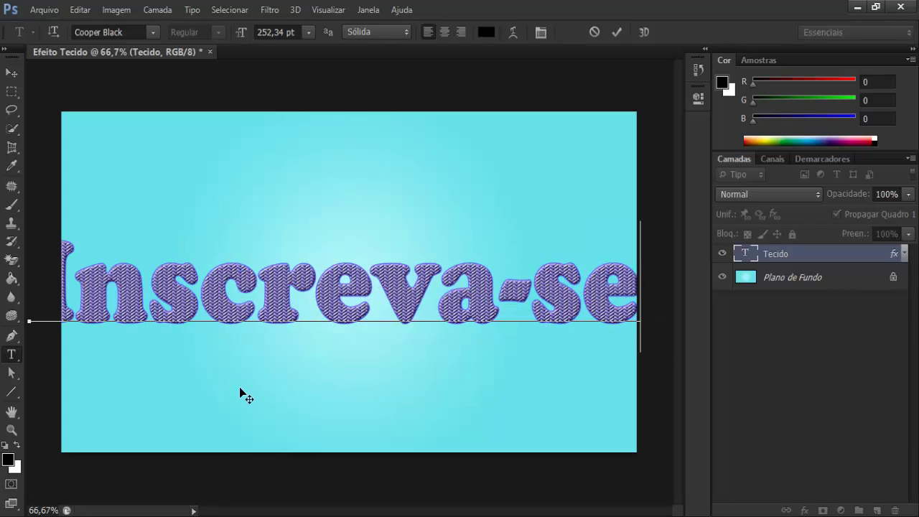
# - Shrink Inscreva-se to about 244 pt so it fits across the canvas, and commit it
pyautogui.press('ctrl')
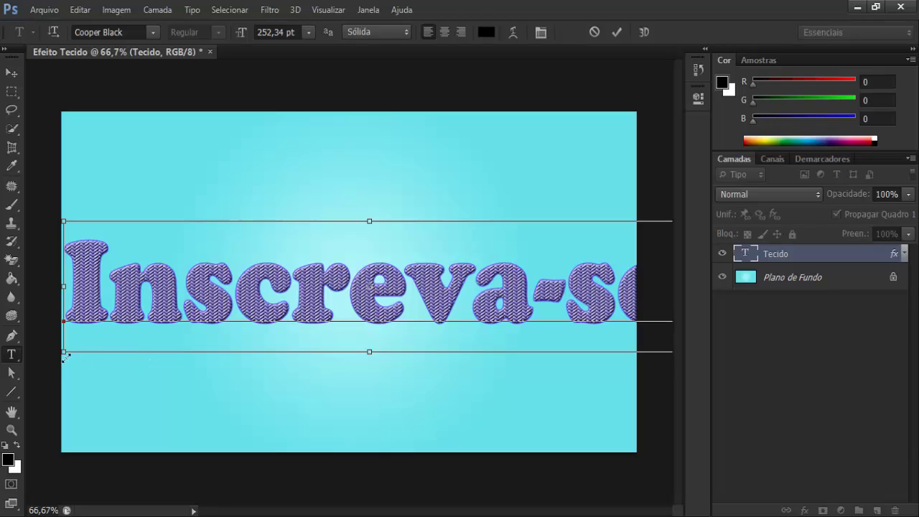
pyautogui.moveTo(66, 355)
pyautogui.mouseDown()
pyautogui.moveTo(251, 349)
pyautogui.moveTo(251, 359)
pyautogui.mouseUp()
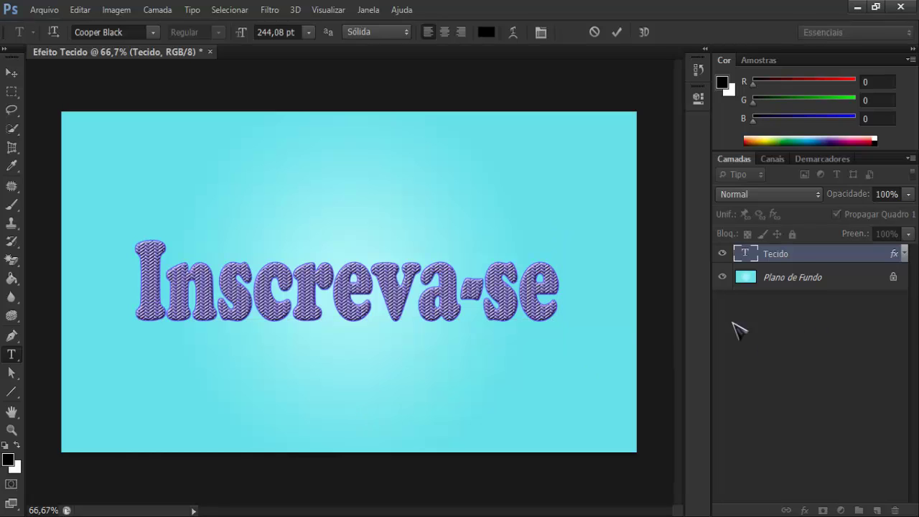
pyautogui.click(738, 330)
pyautogui.click(12, 72)
pyautogui.click(257, 314)
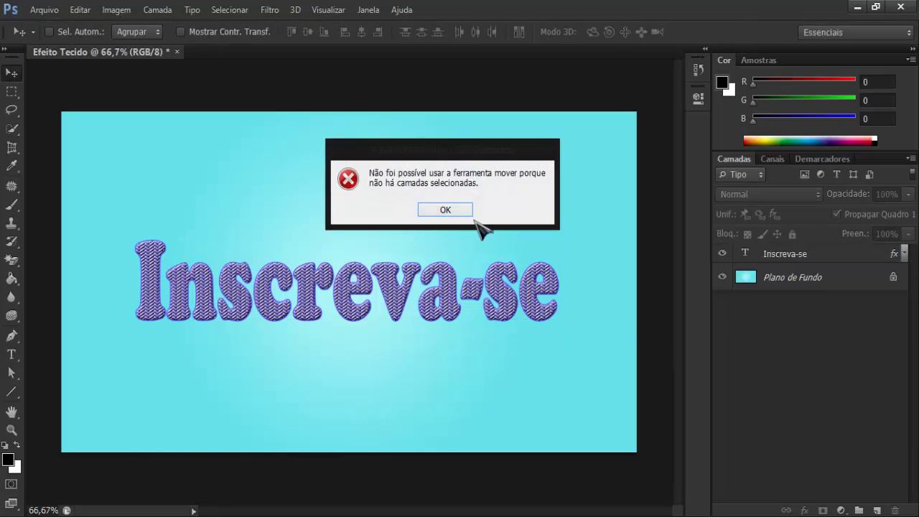
# - Dismiss the no-layer warning and nudge the Inscreva-se text slightly higher on the canvas
pyautogui.click(454, 213)
pyautogui.click(861, 255)
pyautogui.moveTo(393, 305)
pyautogui.mouseDown()
pyautogui.moveTo(391, 291)
pyautogui.moveTo(390, 300)
pyautogui.mouseUp()
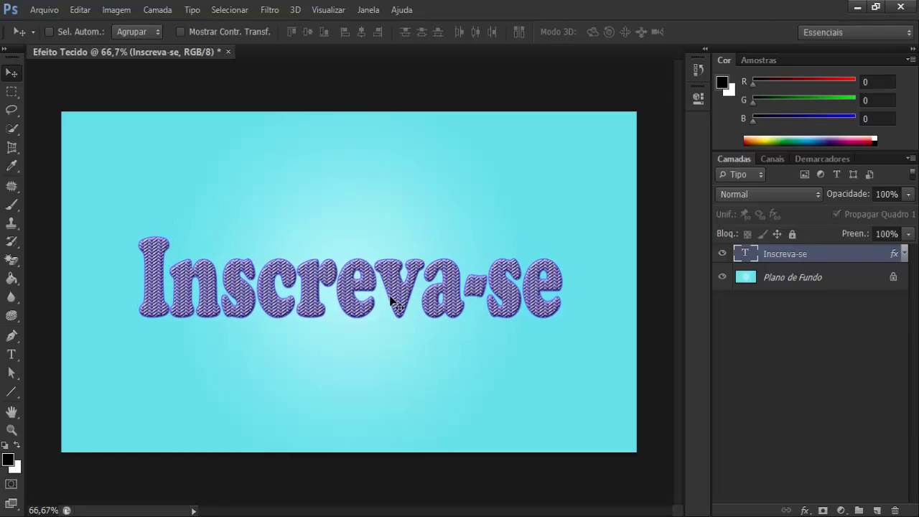
pyautogui.click(745, 352)
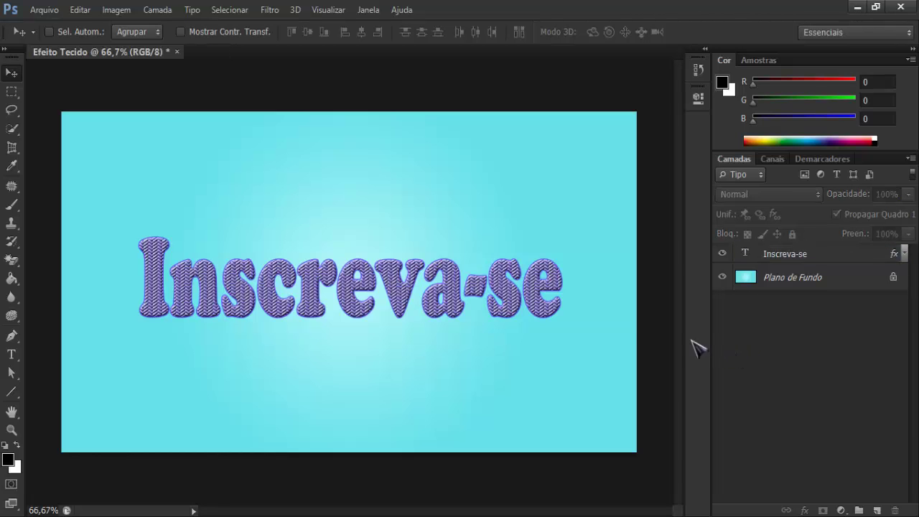